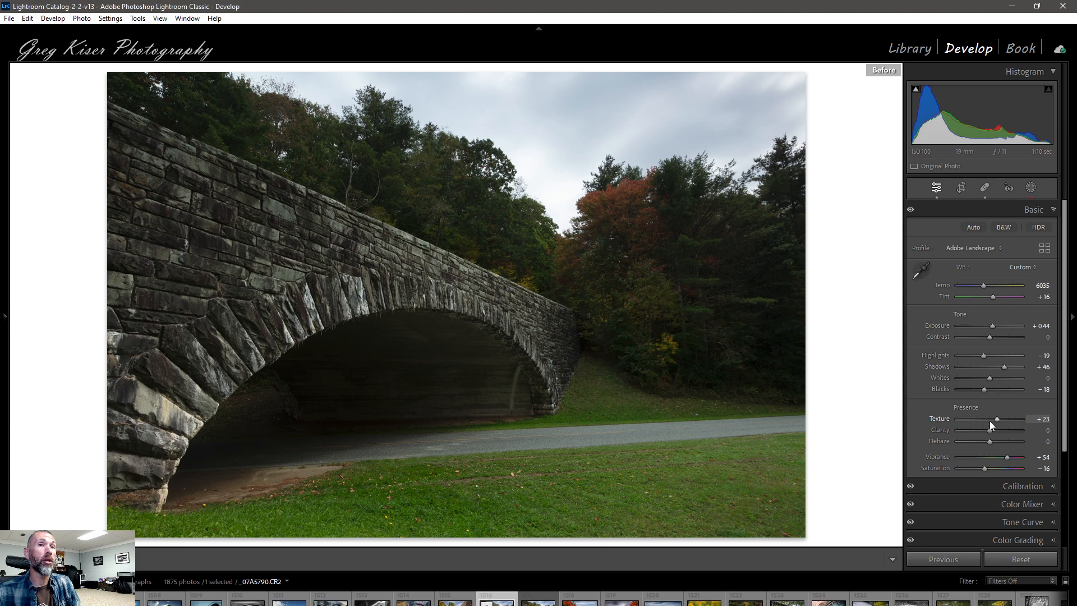
- Compare the original bridge photo with its edited version by toggling the before and after views
key("backslash")
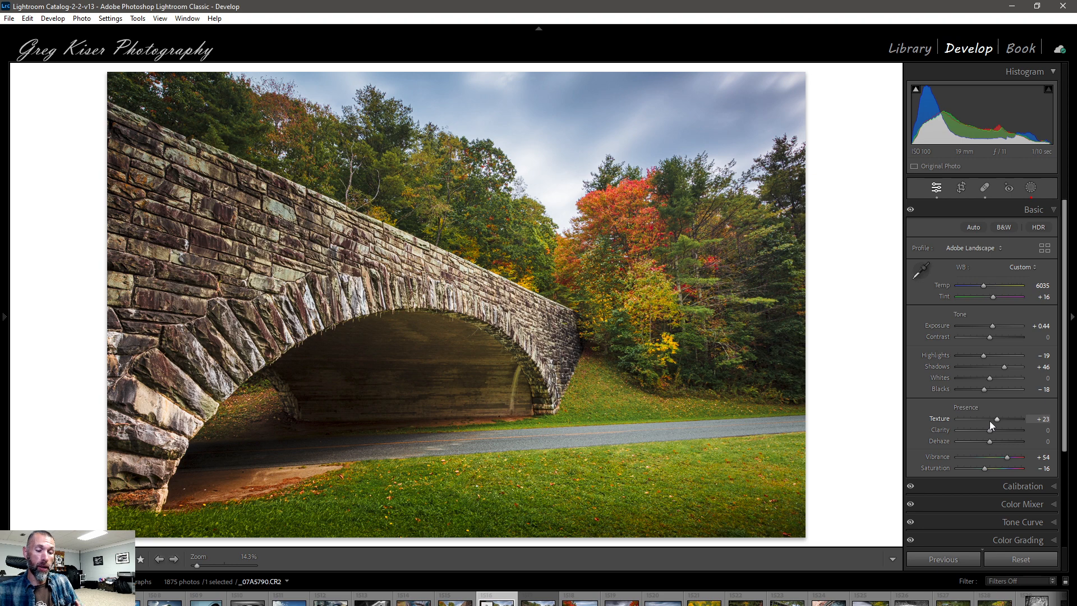
key("backslash")
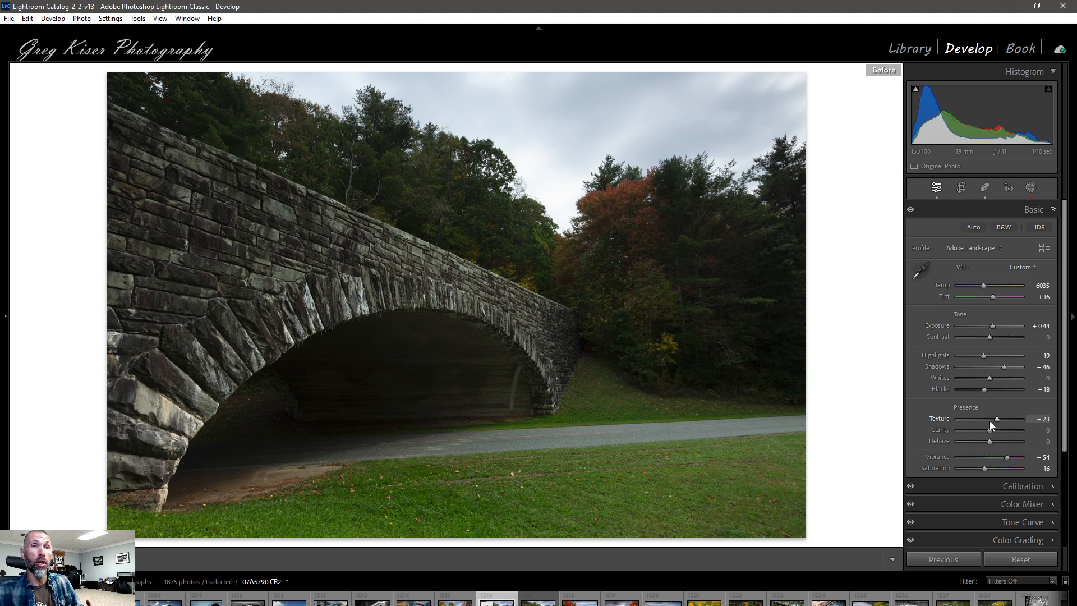
key("backslash")
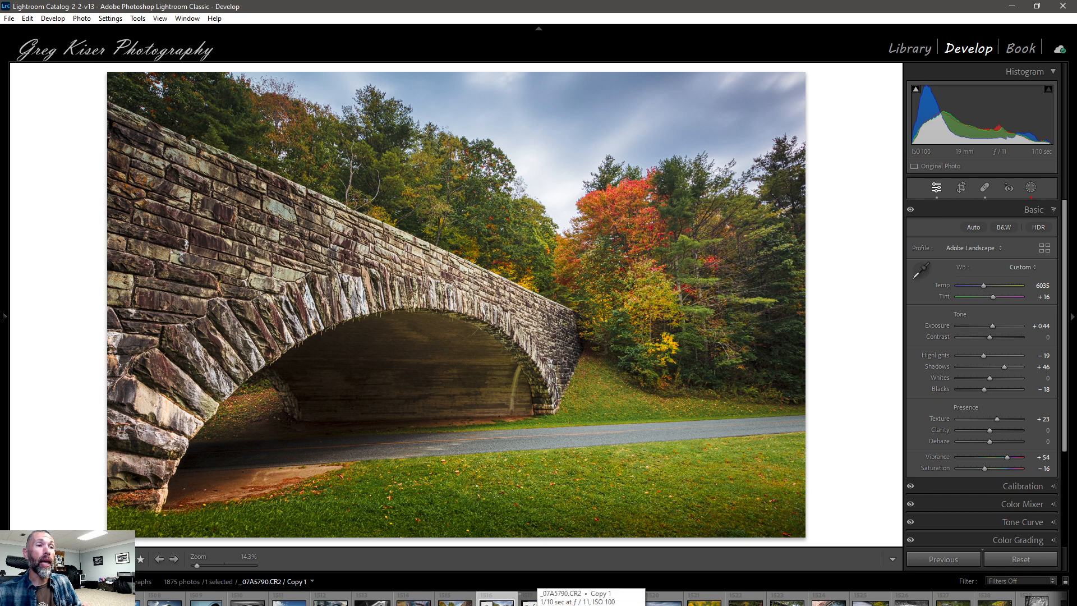
- Create a virtual copy of the edited bridge photo
right_click(493, 601)
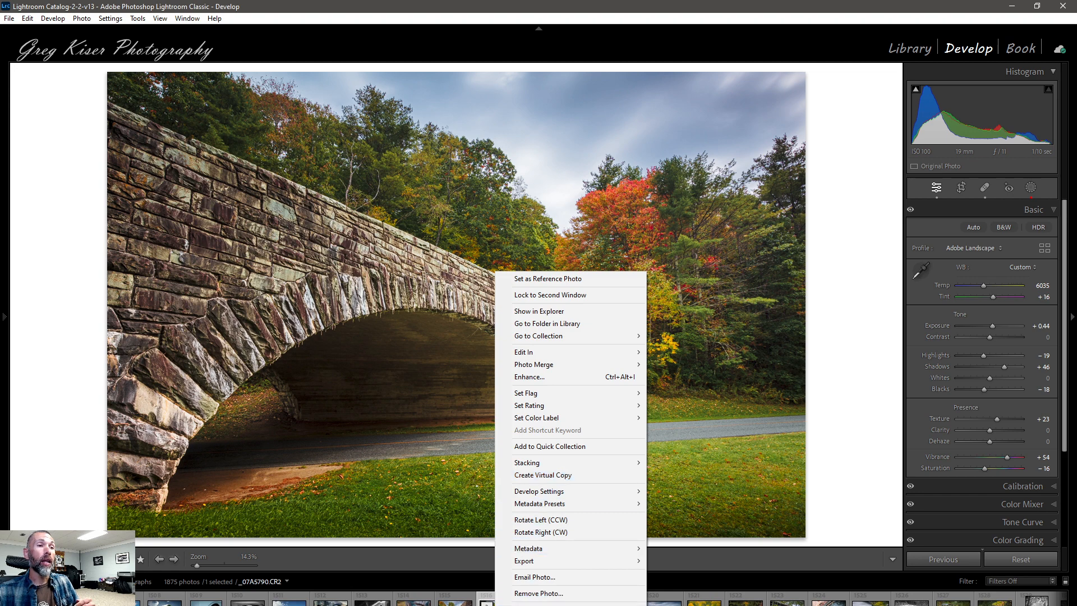
left_click(542, 475)
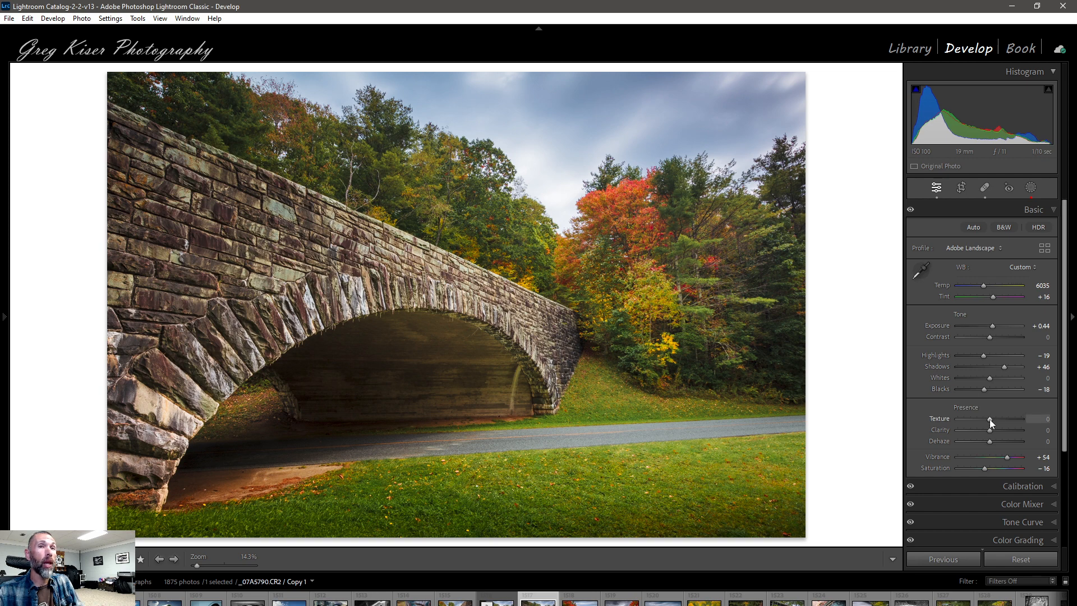
- Try Texture at -100 and at +100 on the whole photo, and reset it to 0
left_click_drag(989, 419, 945, 417)
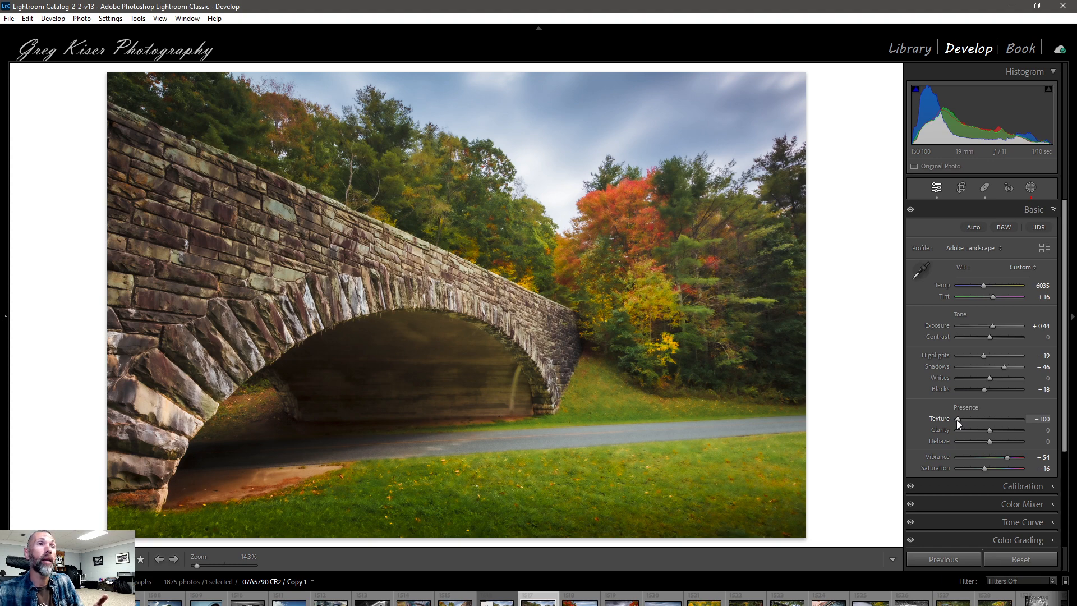
left_click_drag(956, 420, 990, 425)
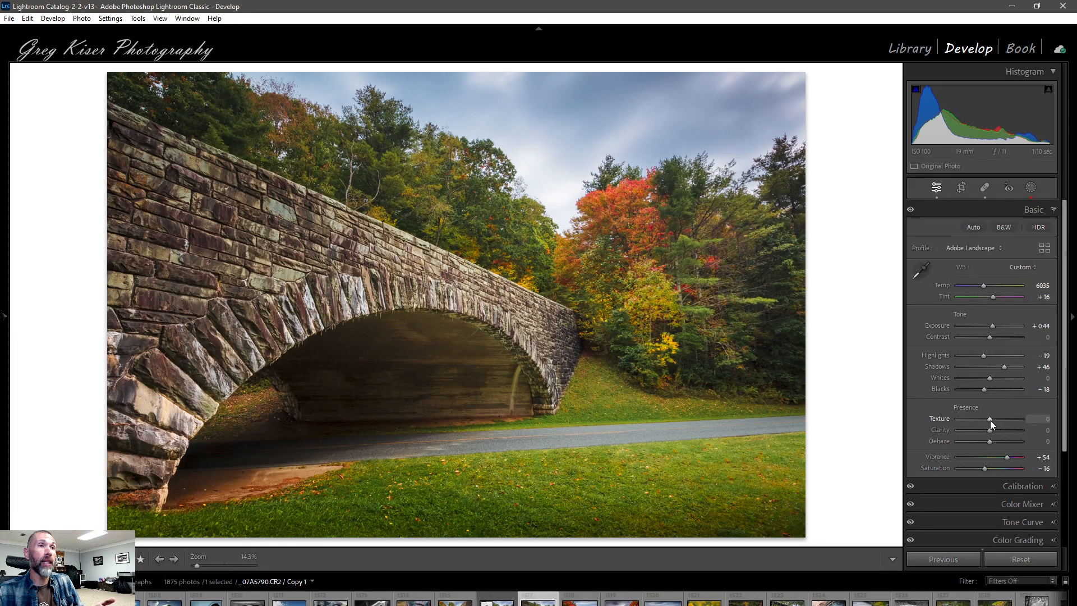
left_click_drag(991, 424, 1029, 421)
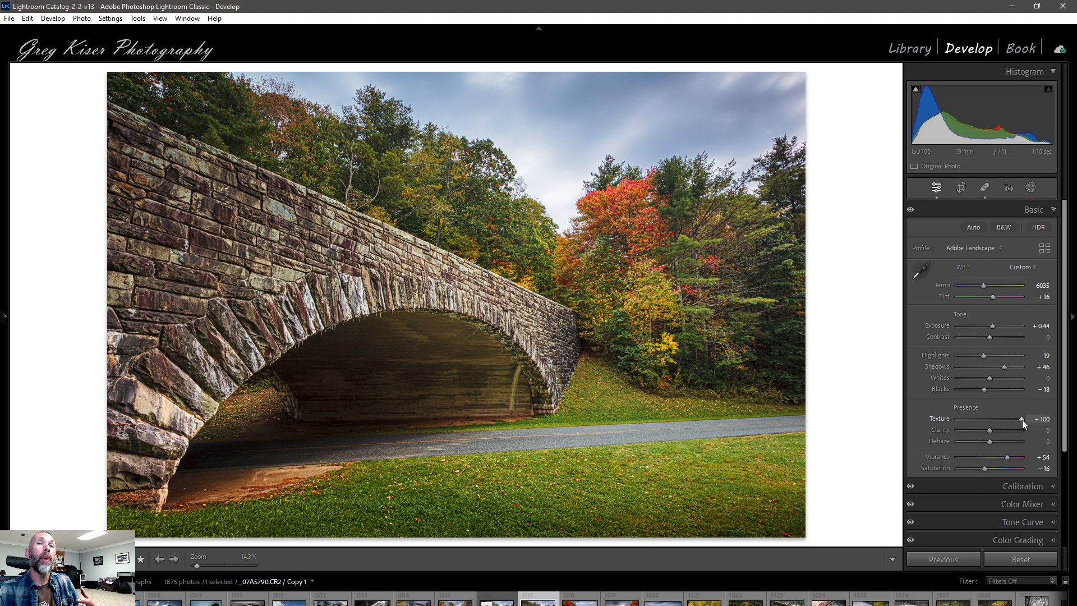
mouse_move(1022, 419)
left_mouse_down()
mouse_move(955, 419)
mouse_move(1024, 418)
left_mouse_up()
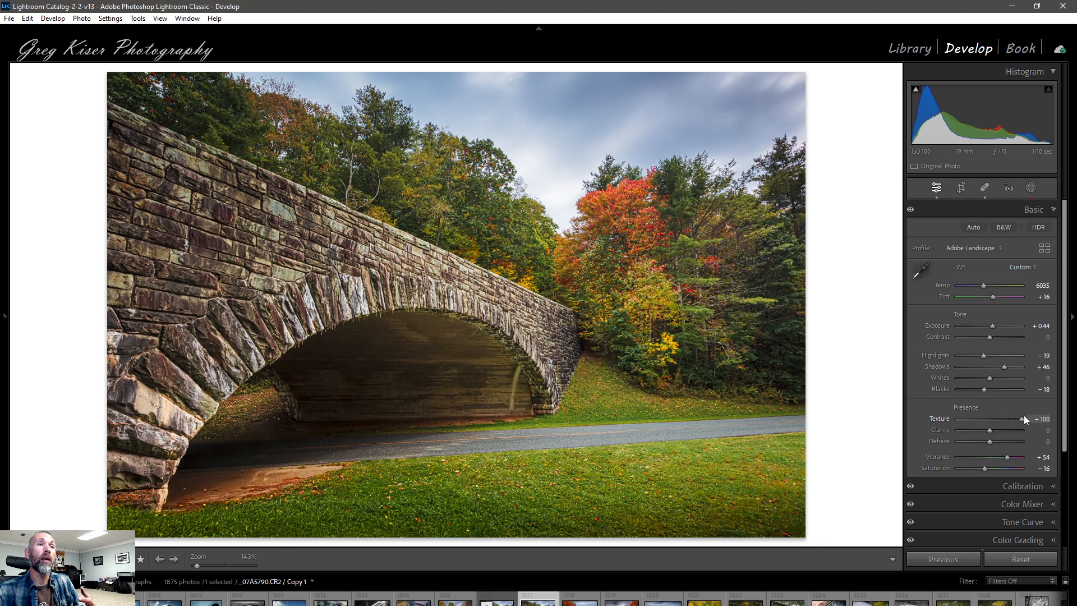
double_click(1022, 419)
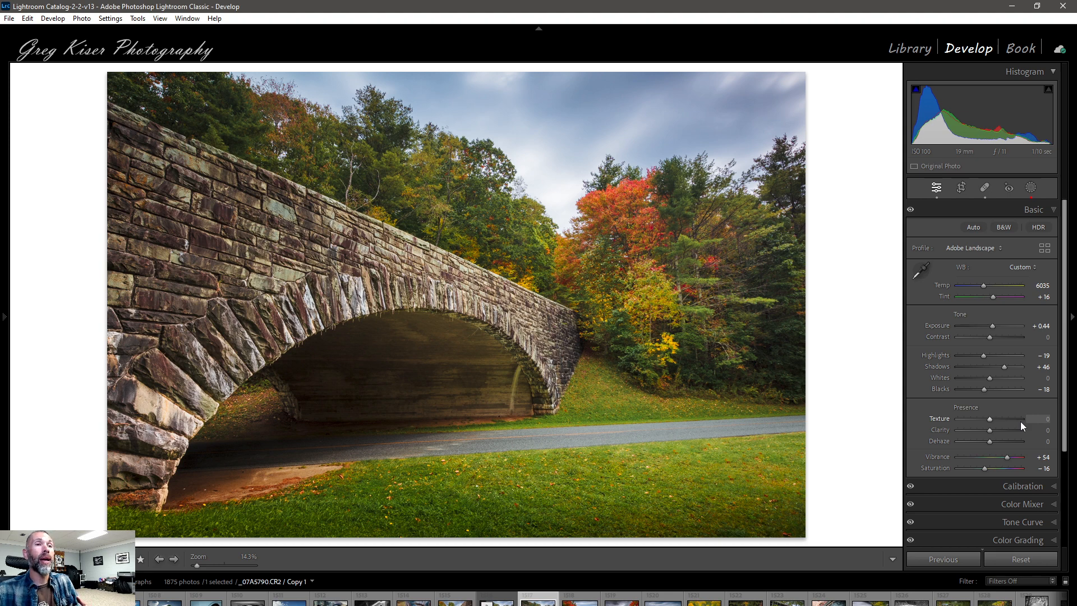
- Raise Texture to +26, judging its effect on the grass, road and trees at 100% magnification
left_click(679, 476)
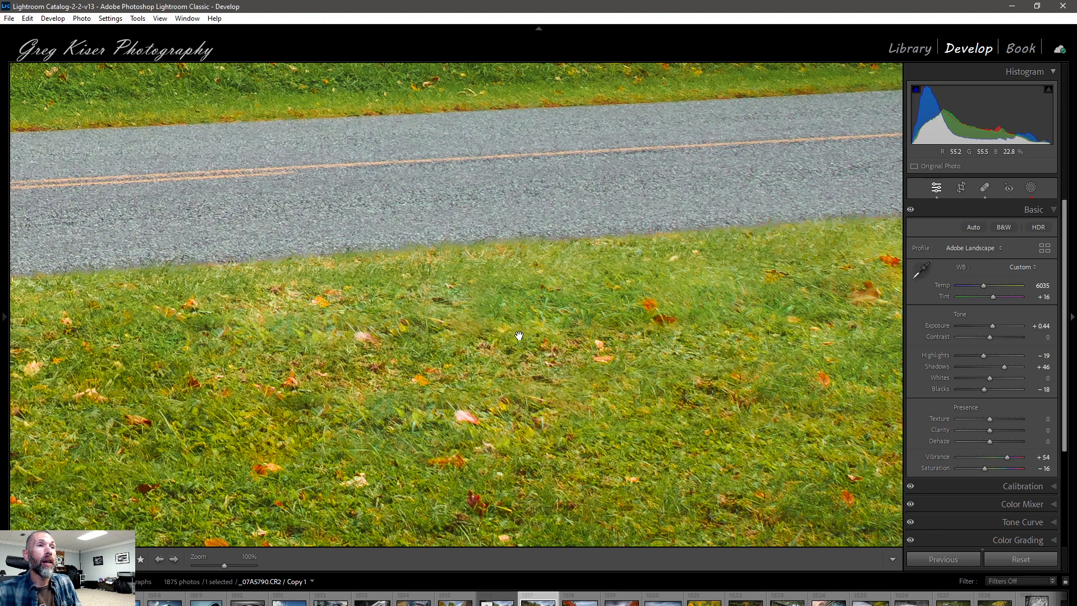
left_click_drag(543, 221, 506, 425)
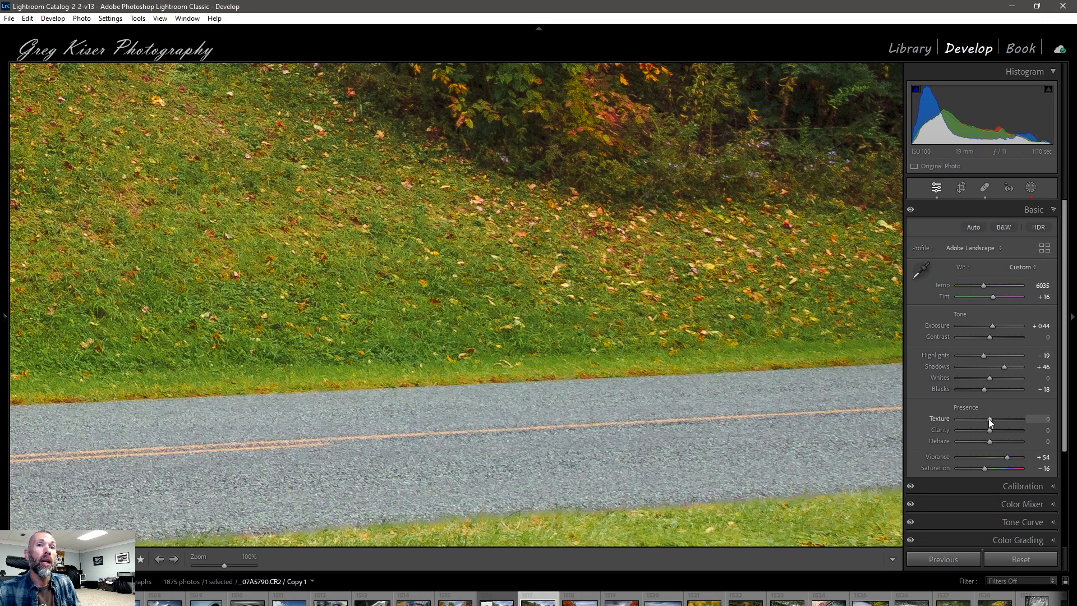
left_click_drag(989, 423, 1004, 422)
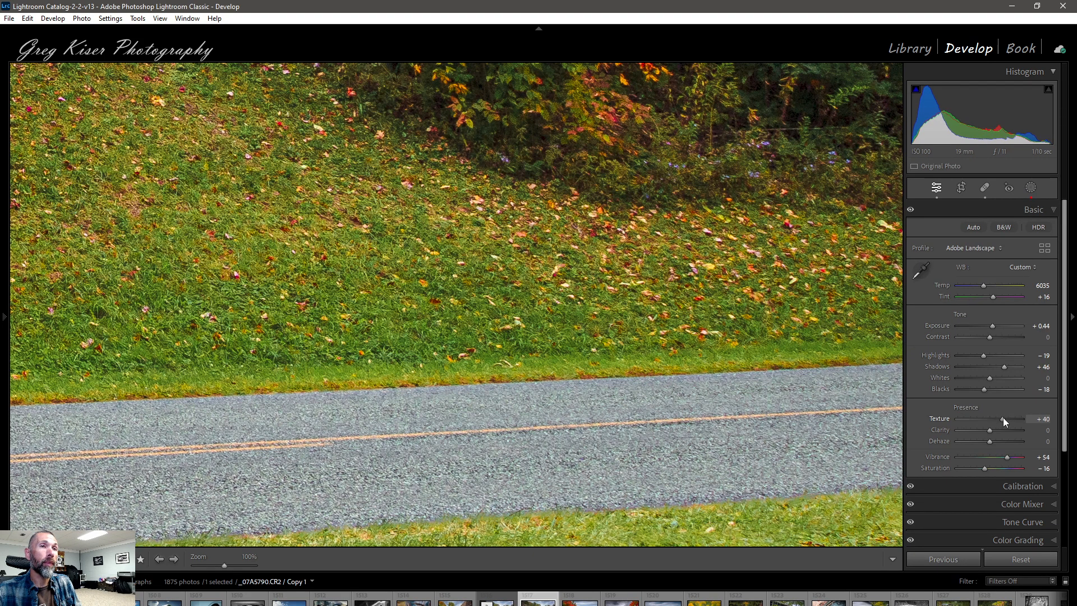
mouse_move(1003, 422)
left_mouse_down()
mouse_move(978, 423)
mouse_move(1001, 424)
left_mouse_up()
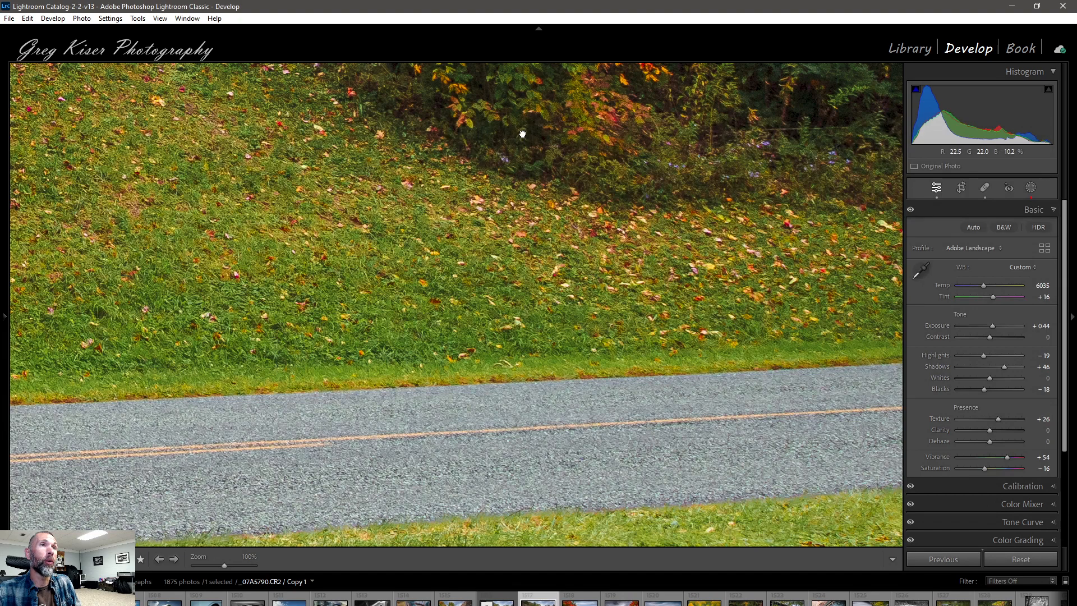
left_click_drag(521, 133, 449, 553)
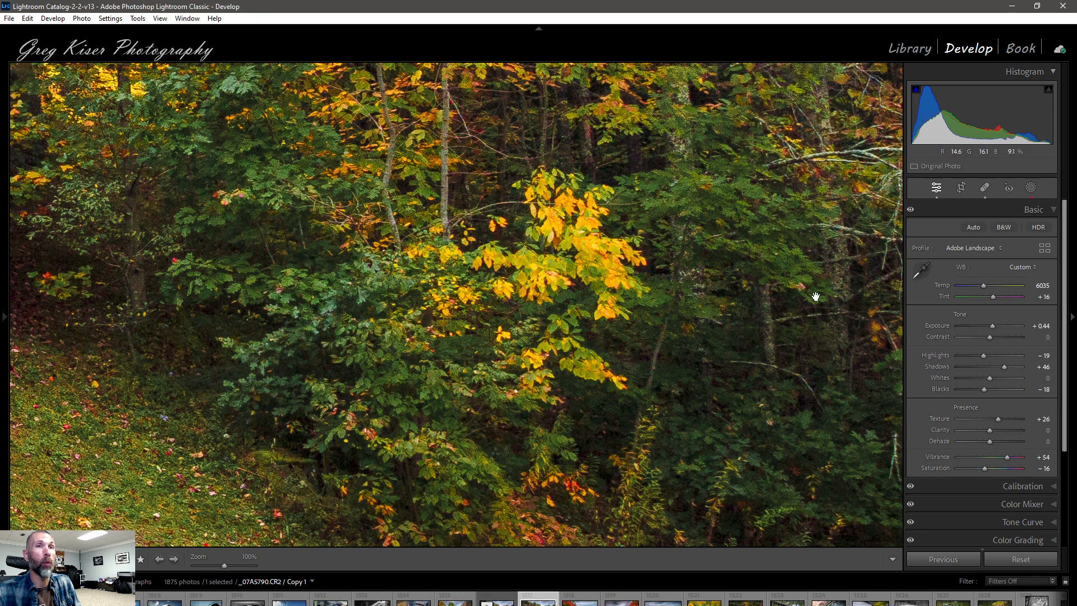
mouse_move(1003, 421)
left_mouse_down()
mouse_move(977, 421)
mouse_move(998, 423)
left_mouse_up()
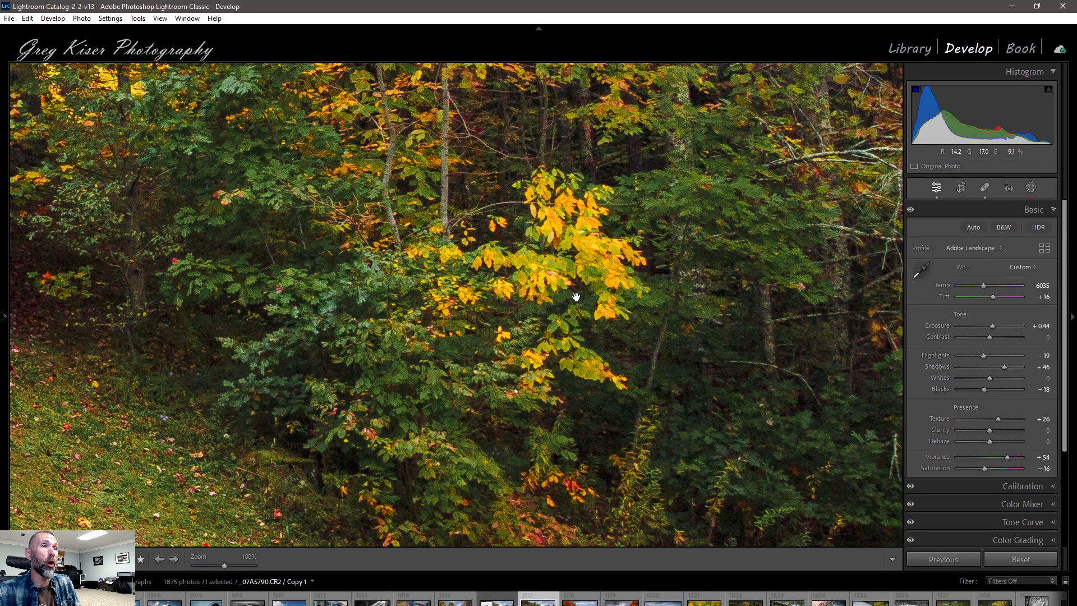
left_click_drag(347, 367, 600, 245)
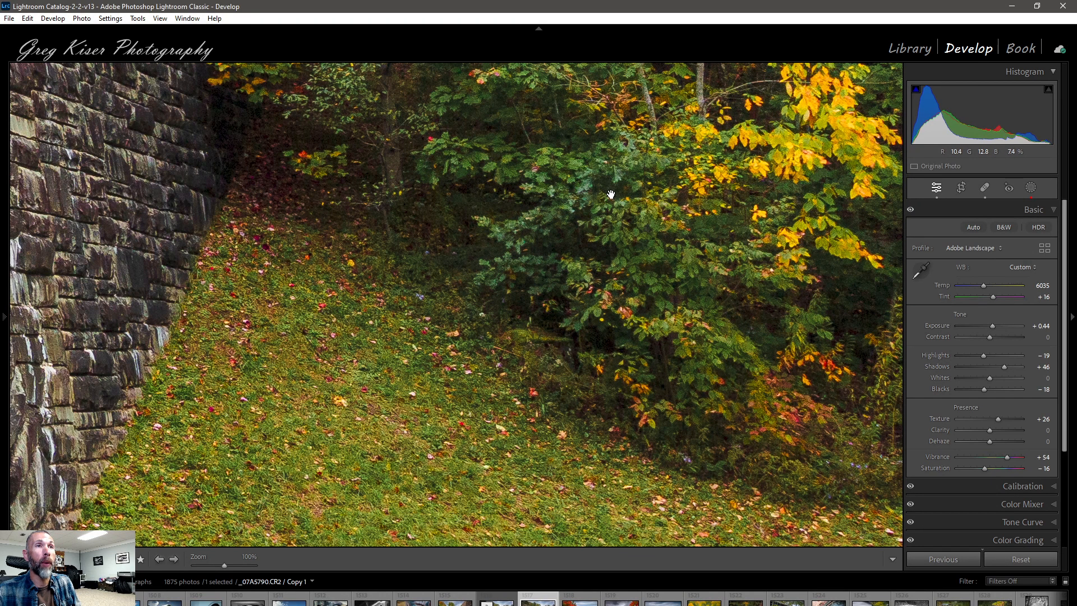
left_click_drag(613, 191, 569, 348)
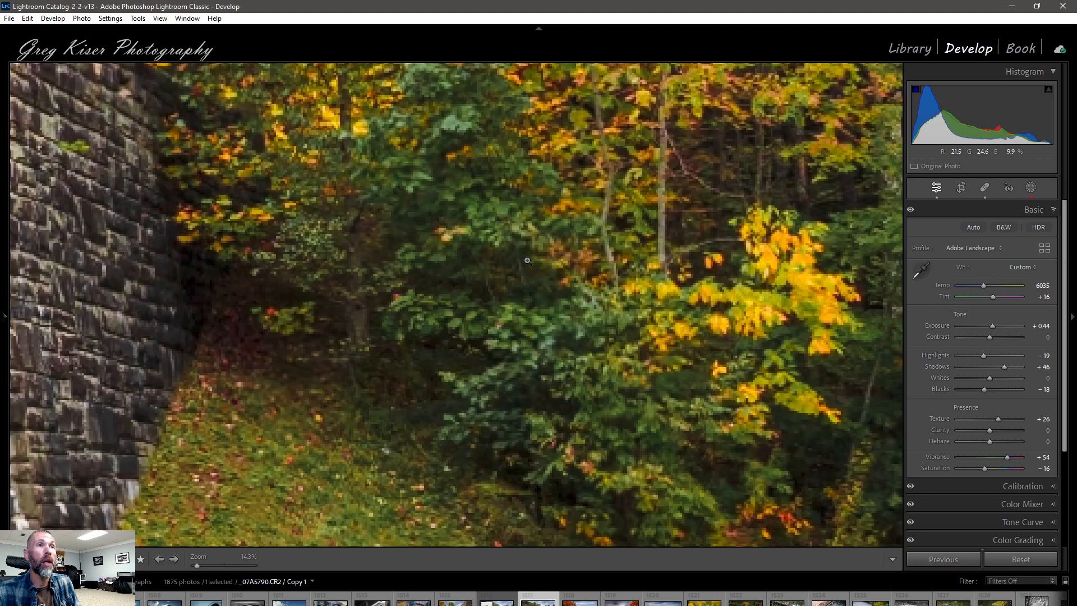
left_click(526, 260)
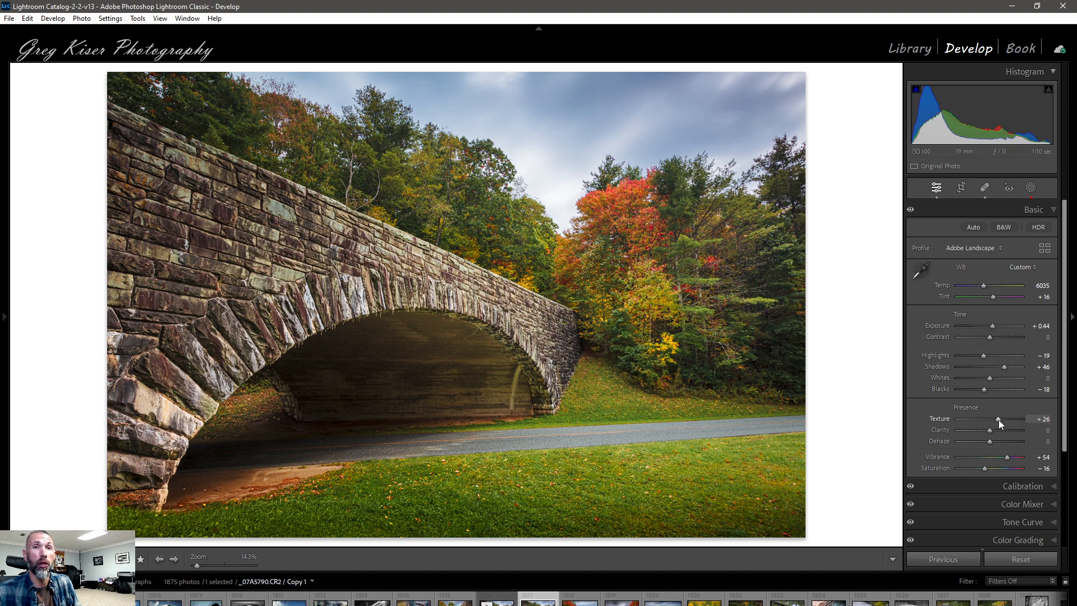
- Set Texture to +23 while checking the sky at 100% magnification, and reset it to 0
left_click(632, 125)
left_click_drag(671, 125, 622, 262)
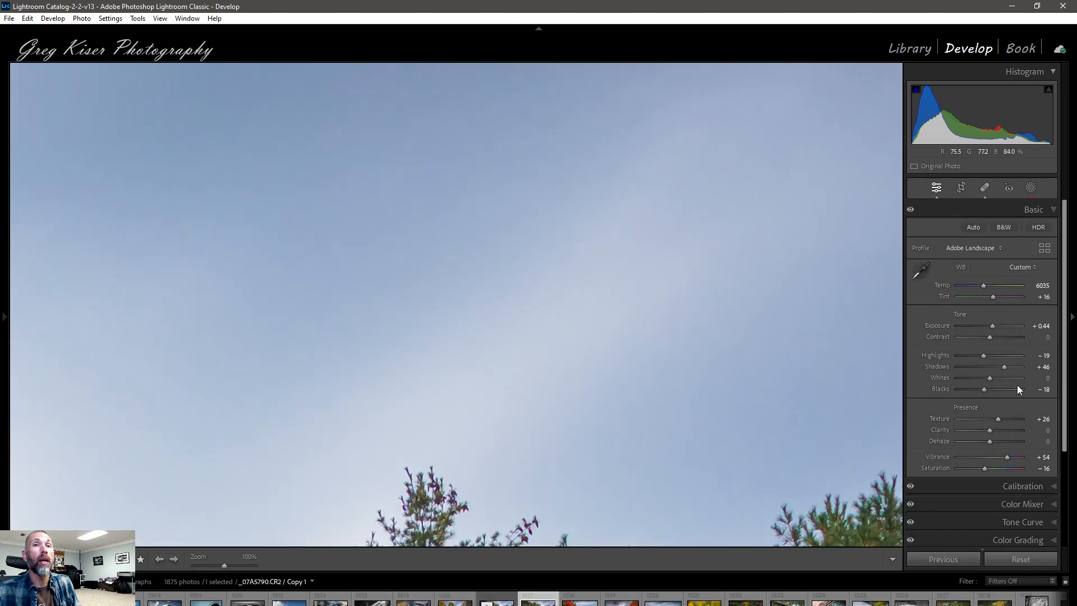
mouse_move(998, 420)
left_mouse_down()
mouse_move(973, 419)
mouse_move(1016, 419)
mouse_move(975, 419)
mouse_move(998, 420)
left_mouse_up()
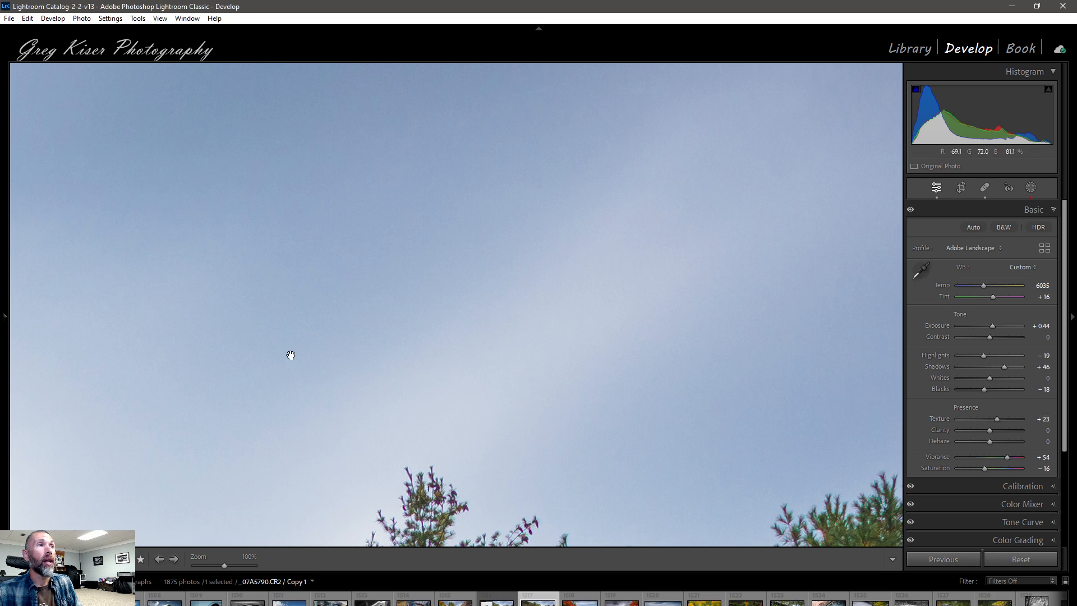
left_click_drag(542, 395, 800, 257)
left_click_drag(425, 175, 694, 312)
left_click_drag(536, 221, 276, 246)
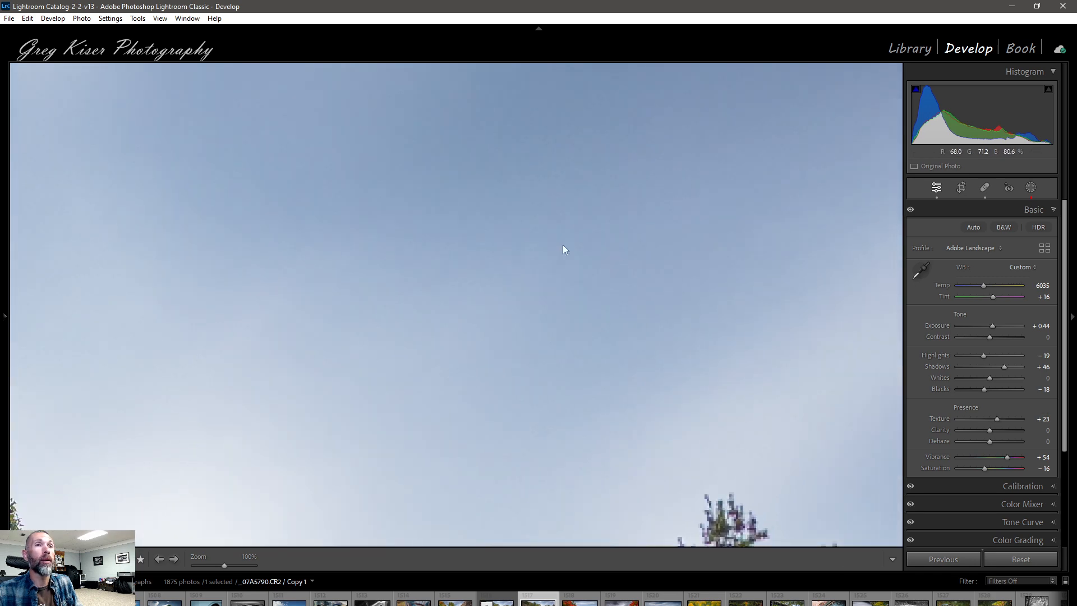
left_click_drag(631, 265, 536, 313)
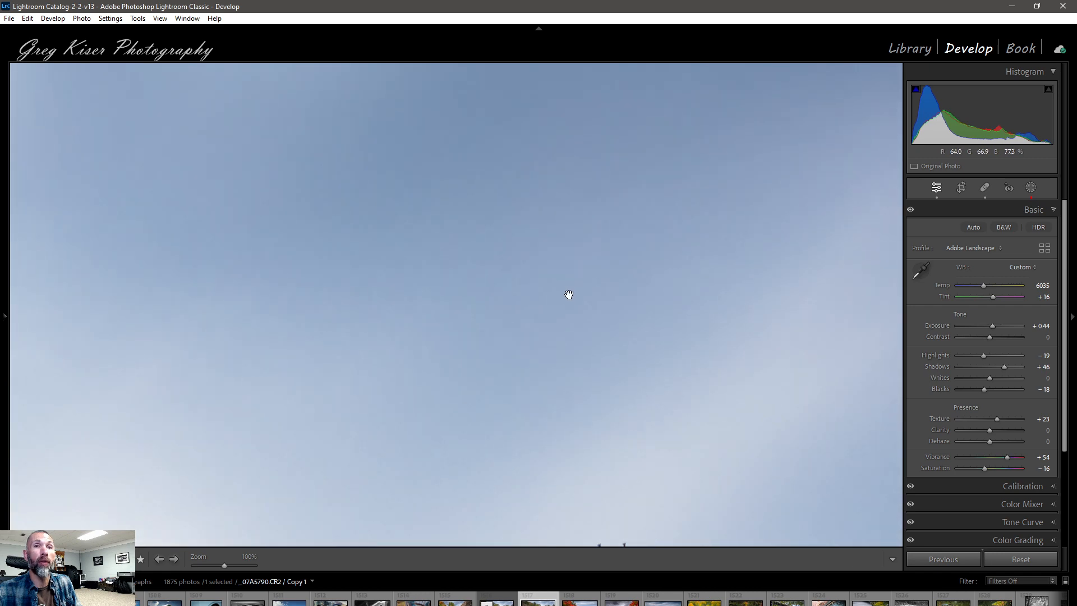
left_click(647, 308)
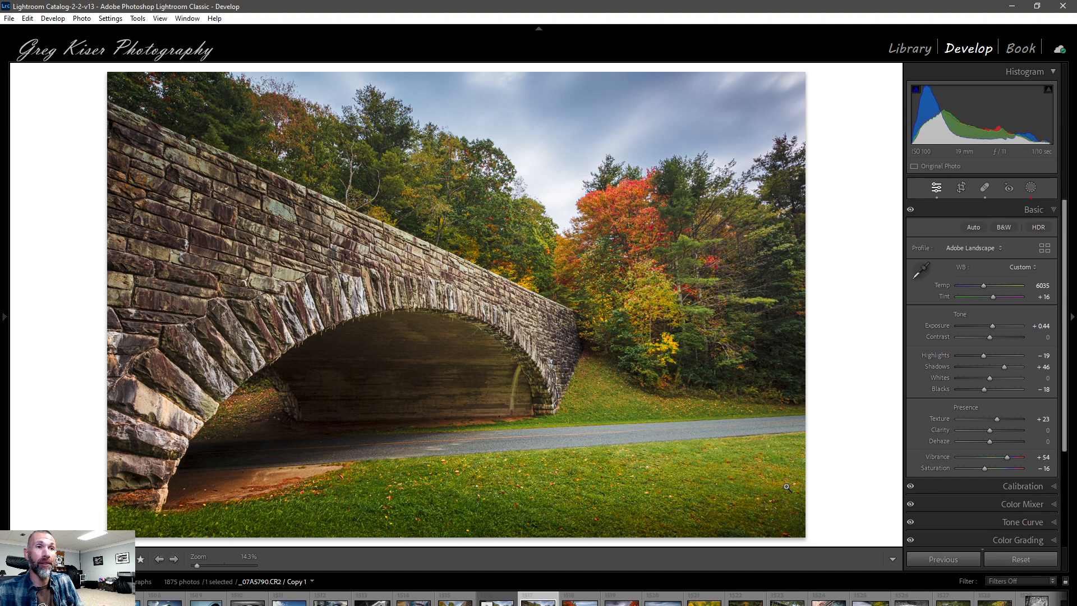
double_click(997, 420)
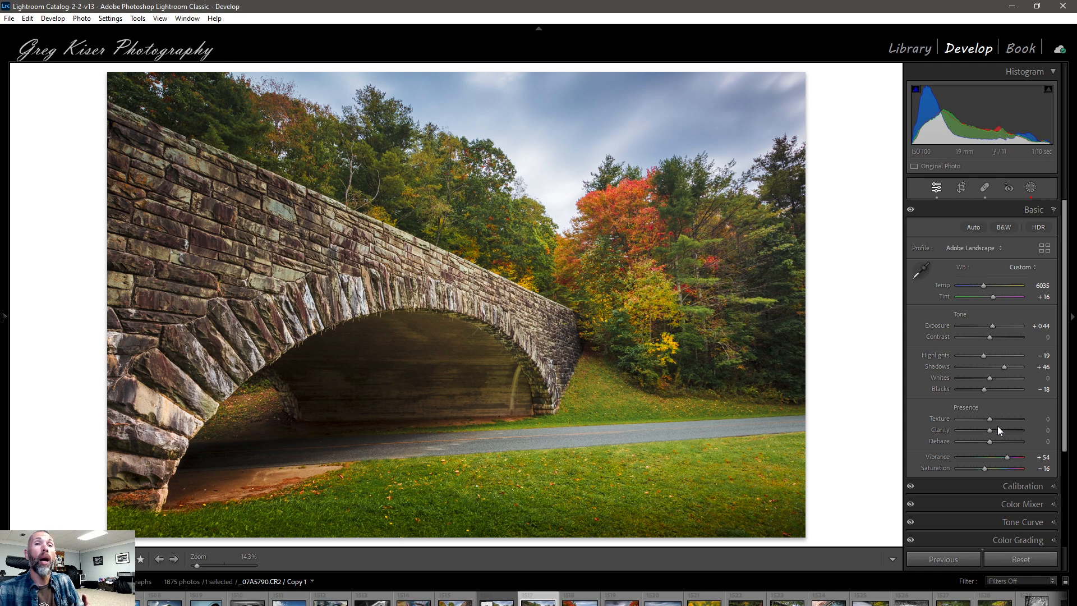
- Try Texture at +14 and +23 on the arch stonework at 100% magnification, and reset it to 0
left_click(348, 275)
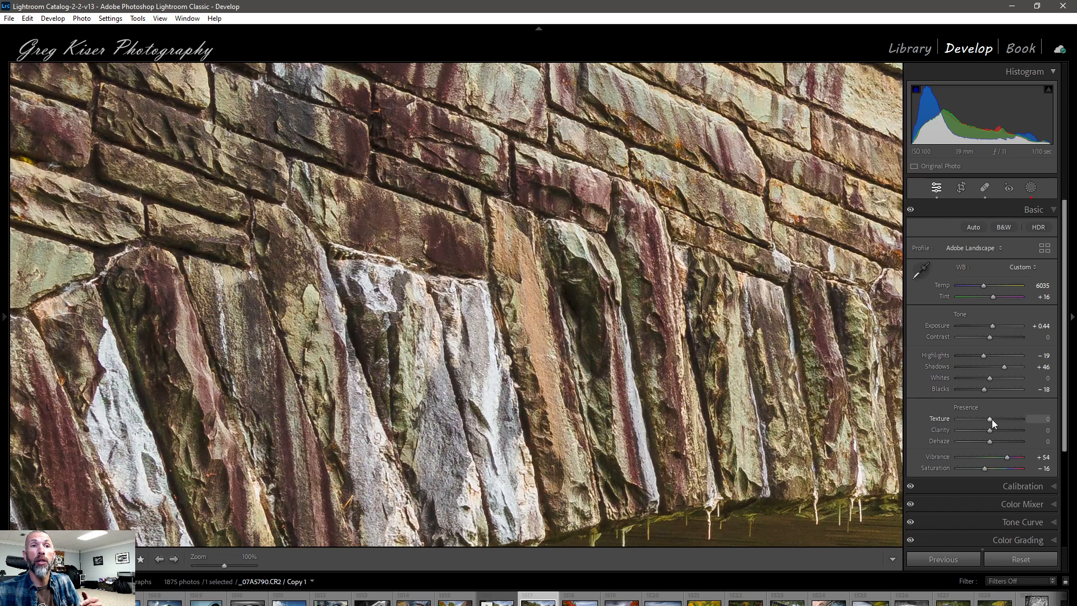
left_click_drag(989, 418, 996, 416)
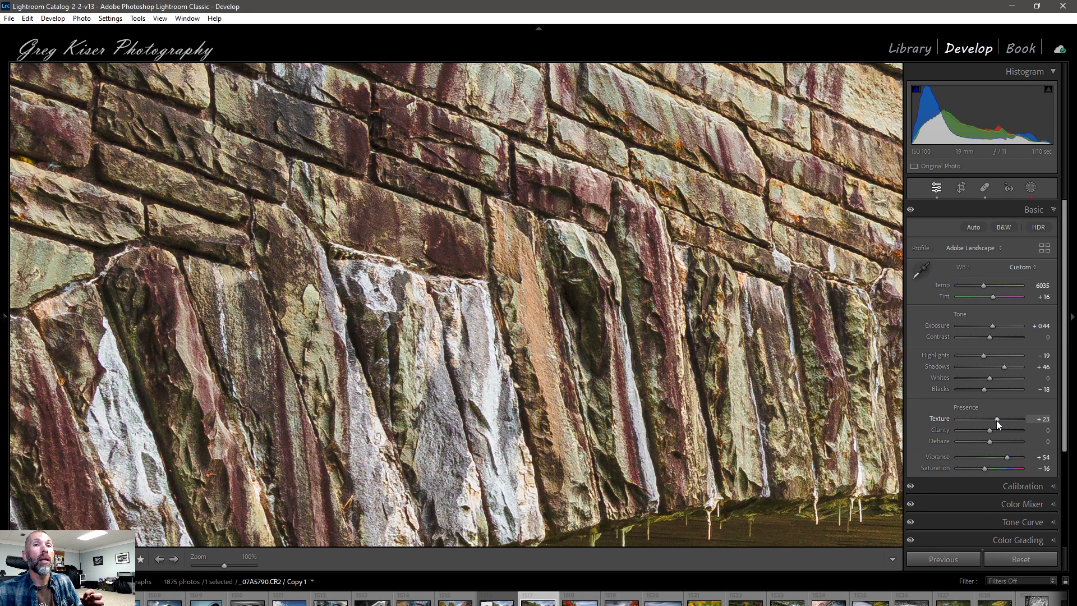
mouse_move(996, 419)
left_mouse_down()
mouse_move(980, 420)
mouse_move(994, 419)
left_mouse_up()
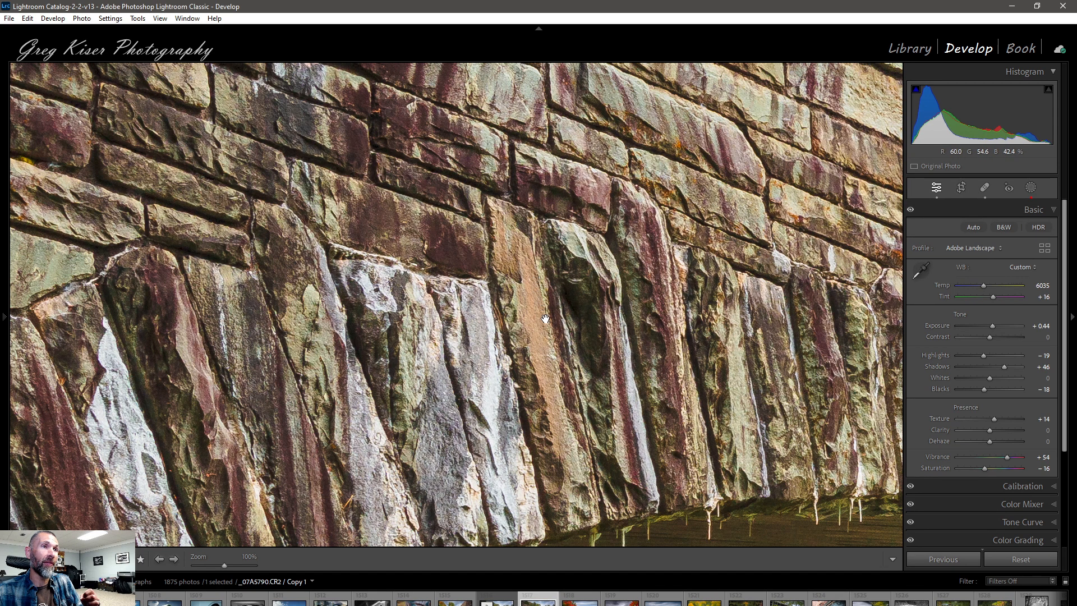
mouse_move(994, 420)
left_mouse_down()
mouse_move(976, 421)
mouse_move(987, 422)
left_mouse_up()
double_click(986, 422)
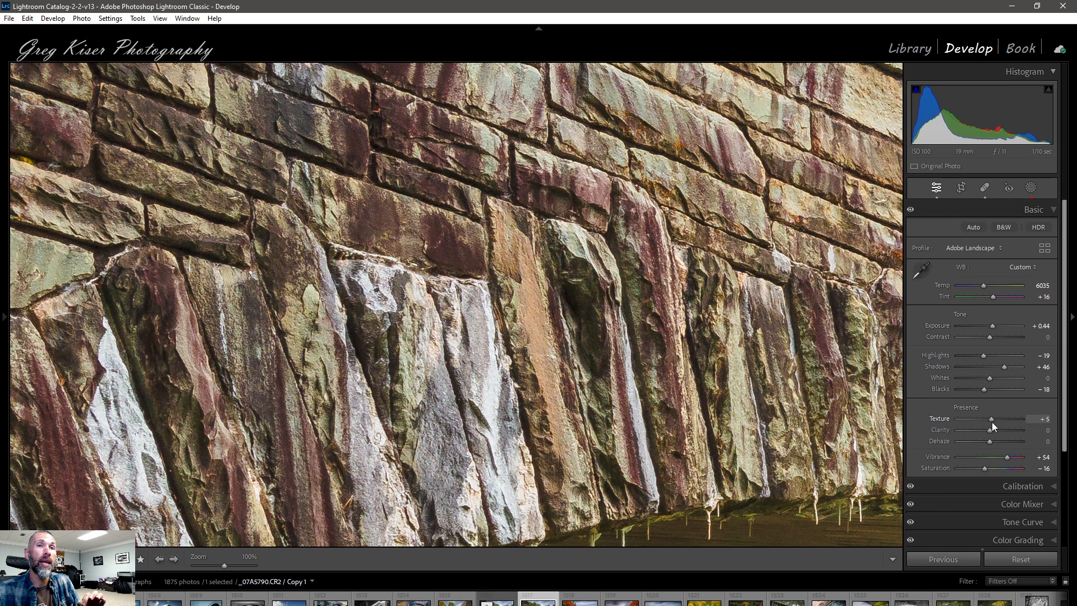
left_click_drag(991, 421, 996, 422)
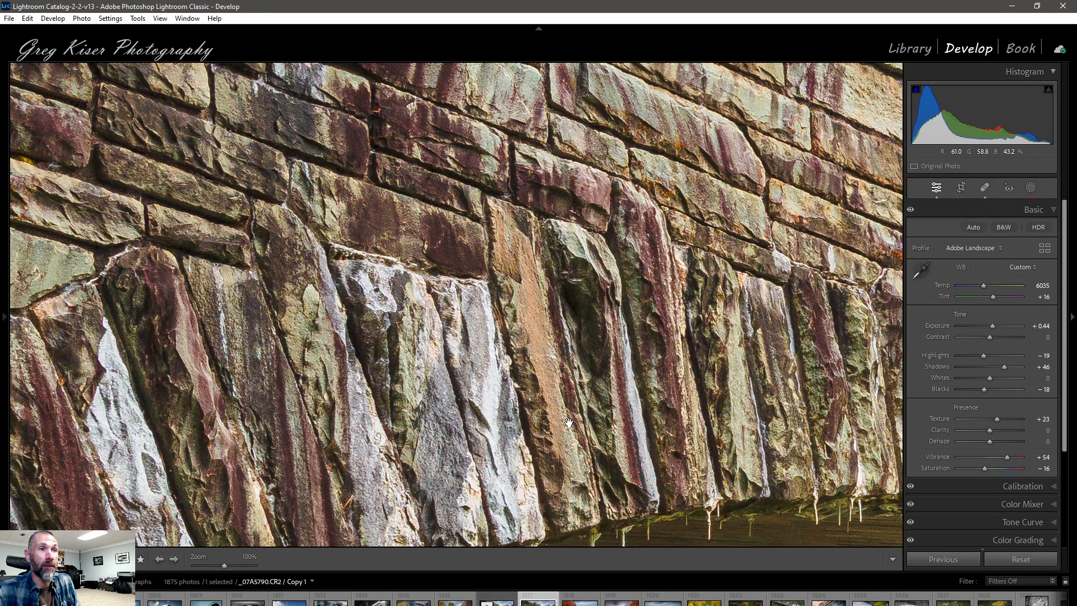
double_click(997, 419)
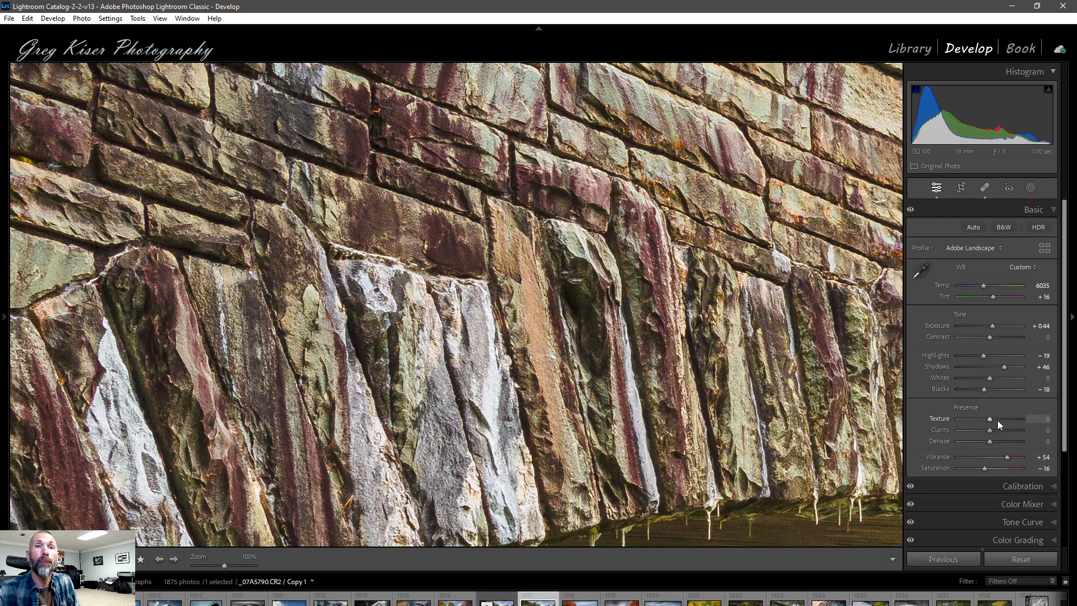
left_click(740, 387)
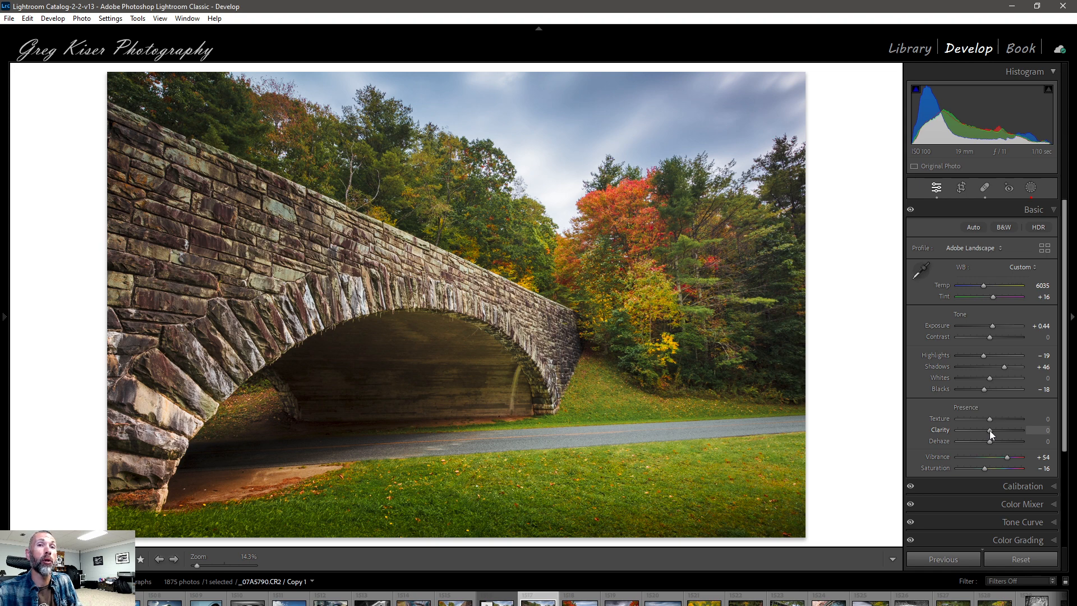
- Set Clarity to +100 and examine the autumn trees at 100% magnification
left_click_drag(989, 430, 1034, 429)
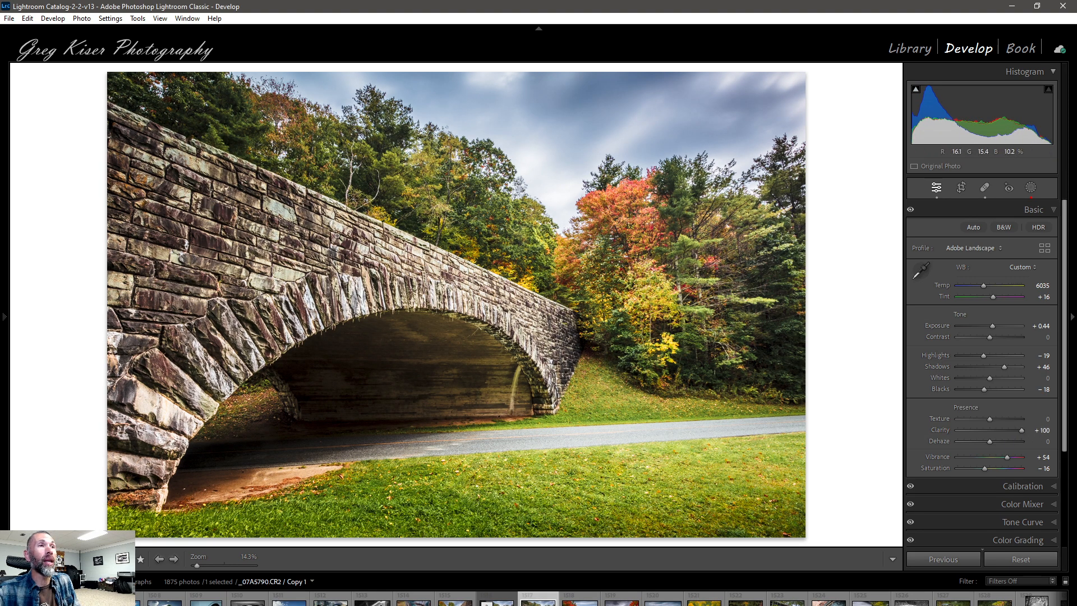
left_click(641, 280)
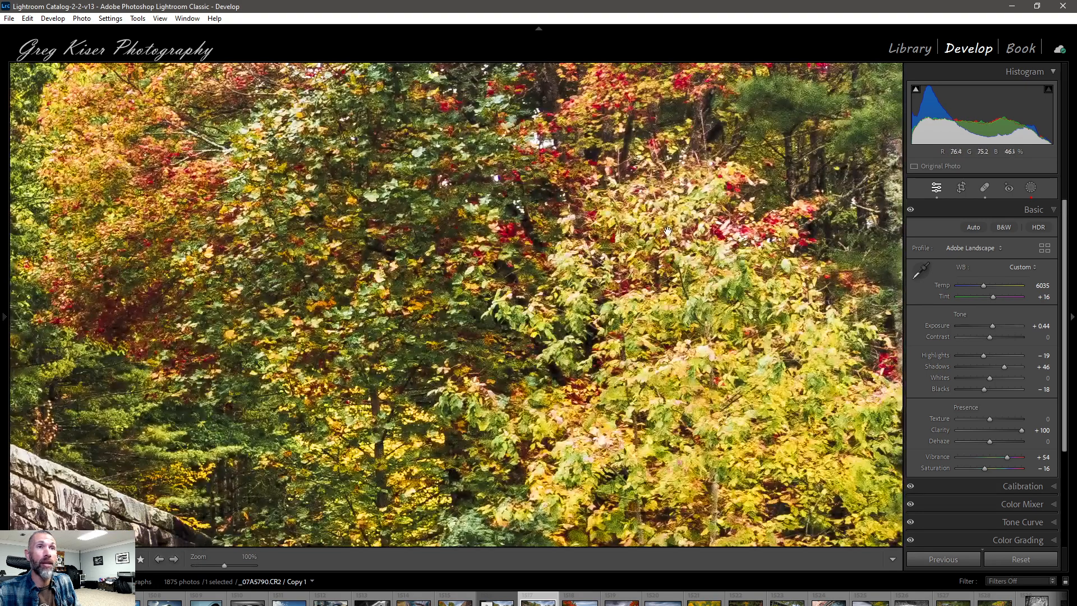
left_click_drag(668, 231, 433, 286)
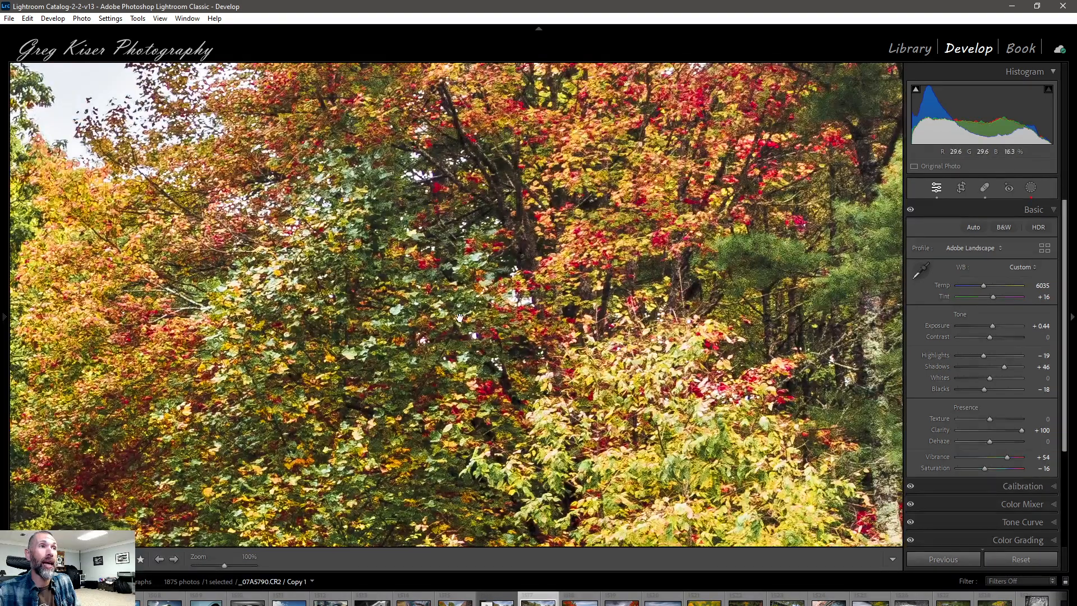
- Lower Clarity to +56, examine the autumn trees and stone wall at 100% magnification, and return to the full photo
left_click_drag(325, 258, 418, 381)
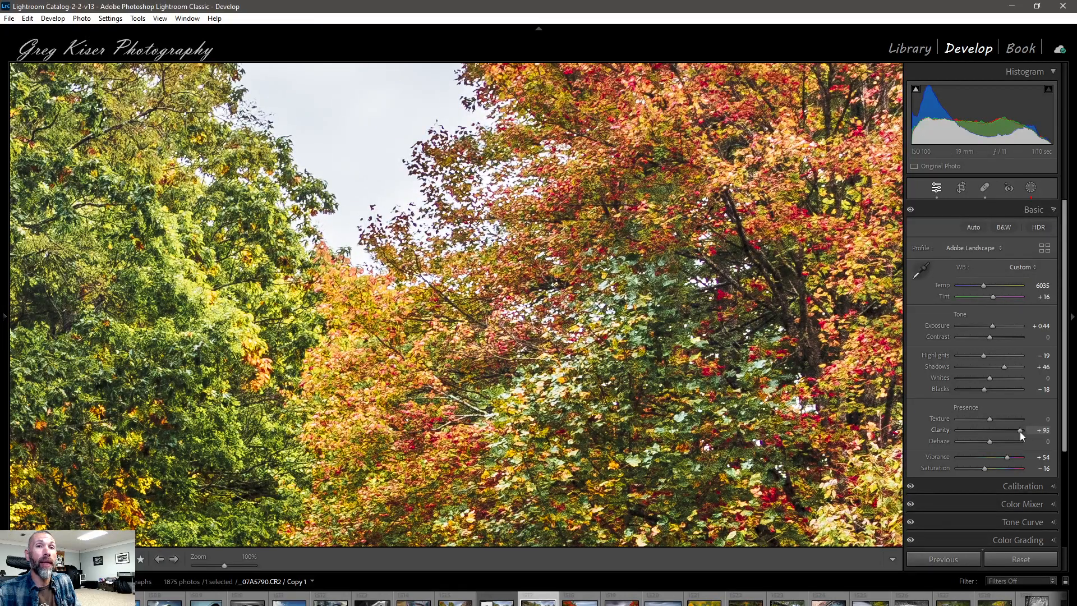
left_click_drag(1020, 432, 1008, 431)
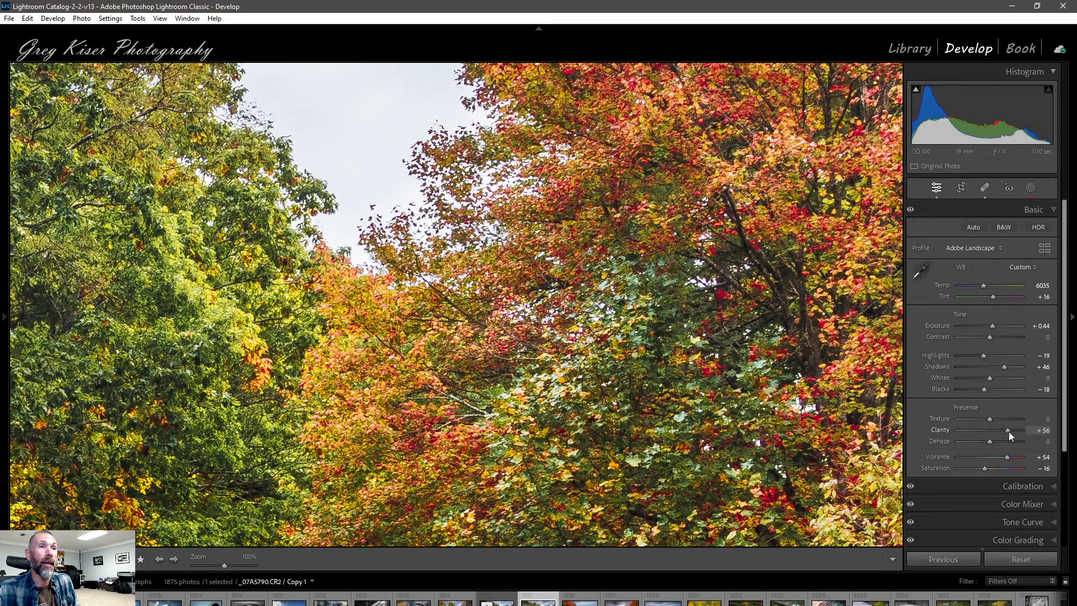
left_click_drag(753, 214, 634, 437)
left_click_drag(668, 480, 596, 355)
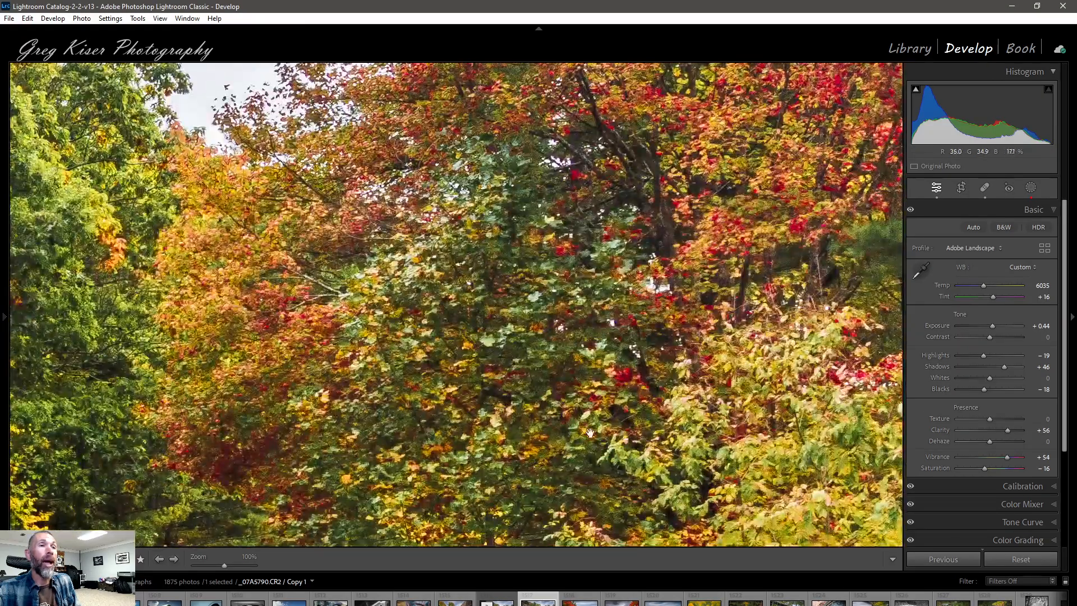
left_click_drag(591, 431, 650, 181)
left_click_drag(545, 437, 577, 341)
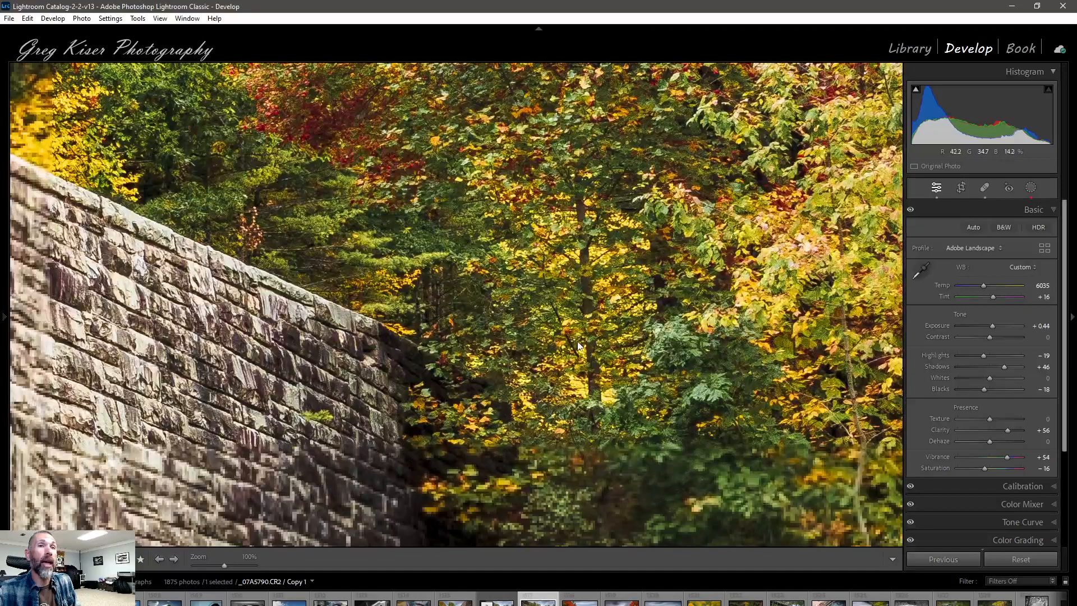
left_click(577, 341)
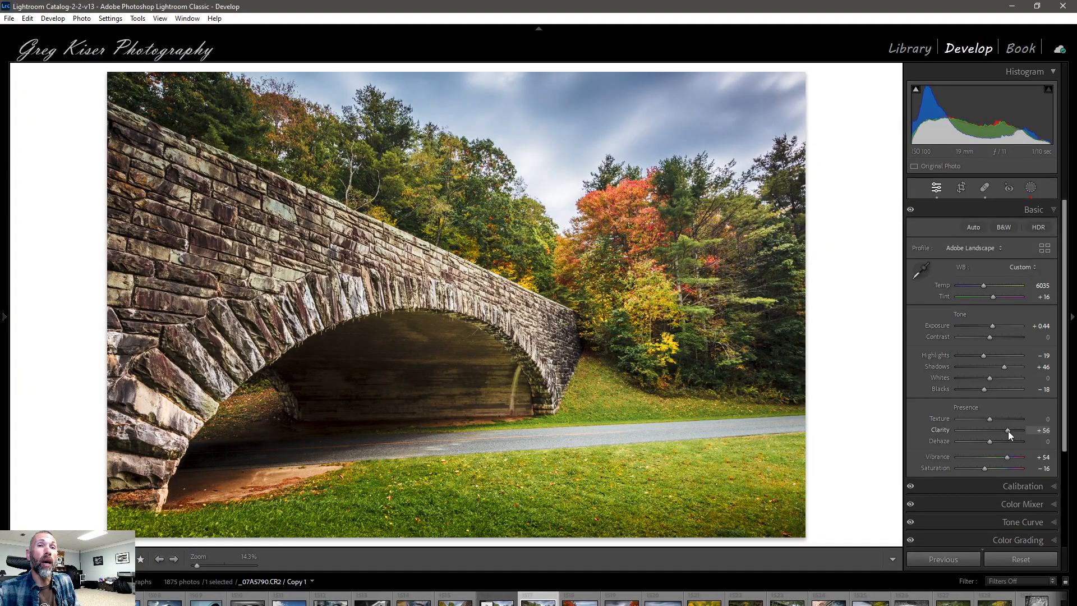
- Compare Clarity at −100, +67, −61 and +75 across the whole photo, and reset it to 0
left_click_drag(1008, 431, 942, 429)
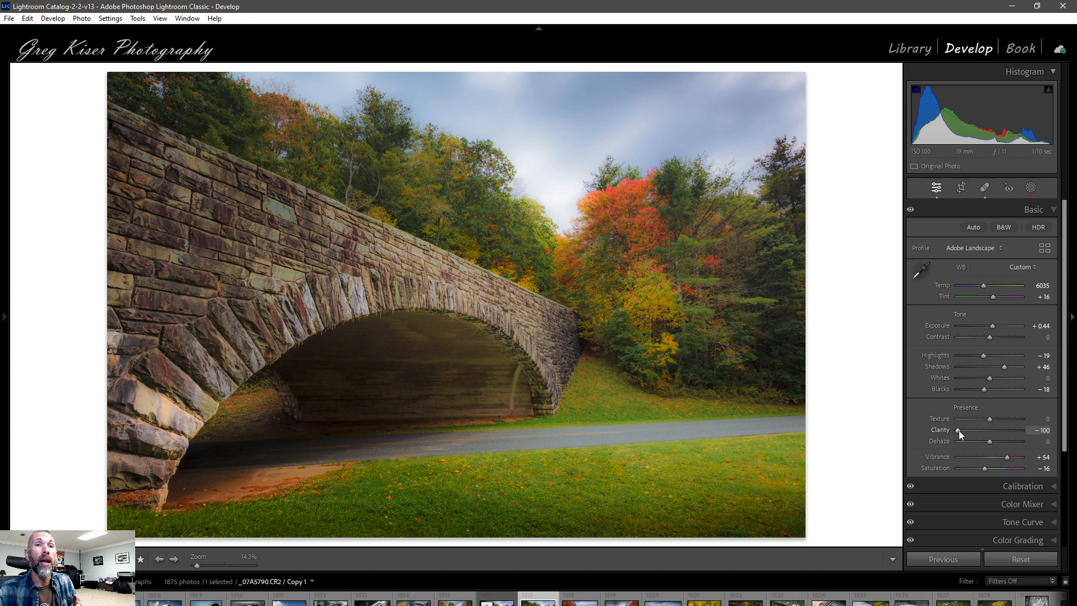
left_click_drag(958, 430, 1009, 428)
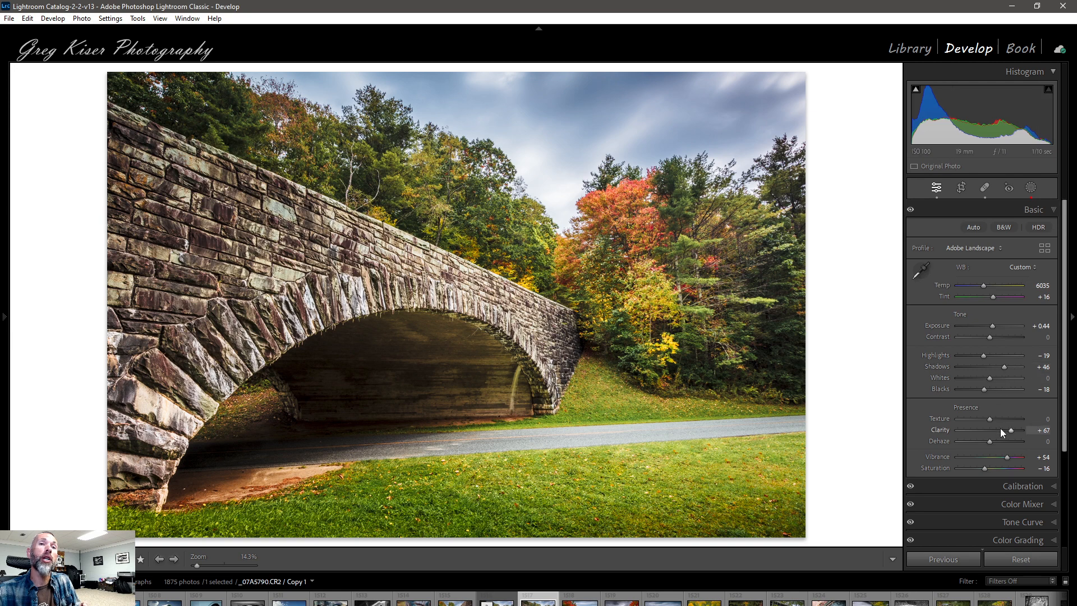
left_click_drag(1009, 429, 964, 429)
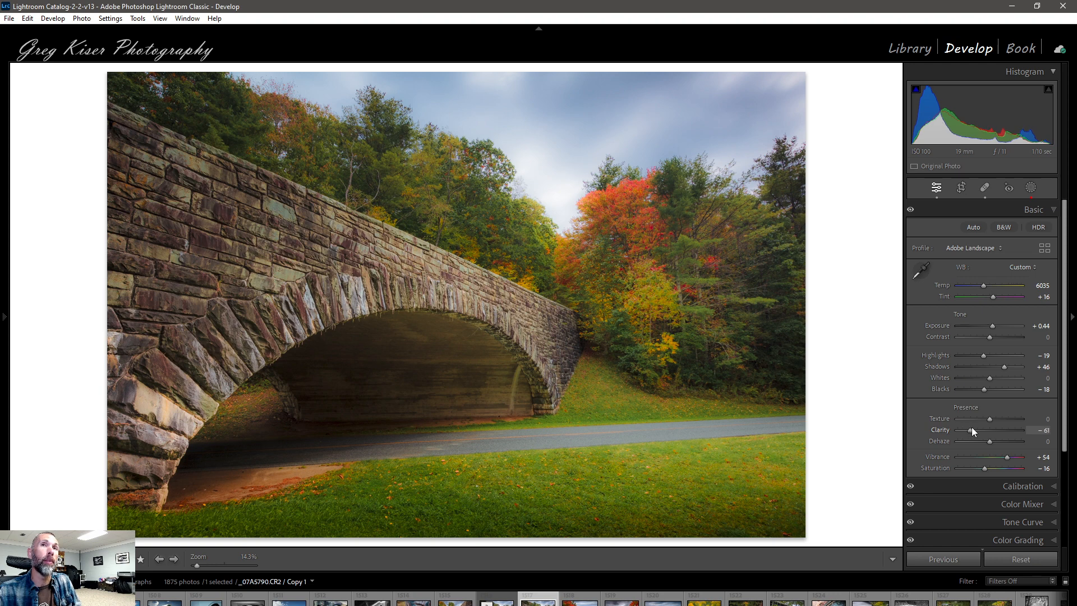
left_click_drag(977, 430, 1006, 430)
left_click_drag(1010, 426, 1013, 424)
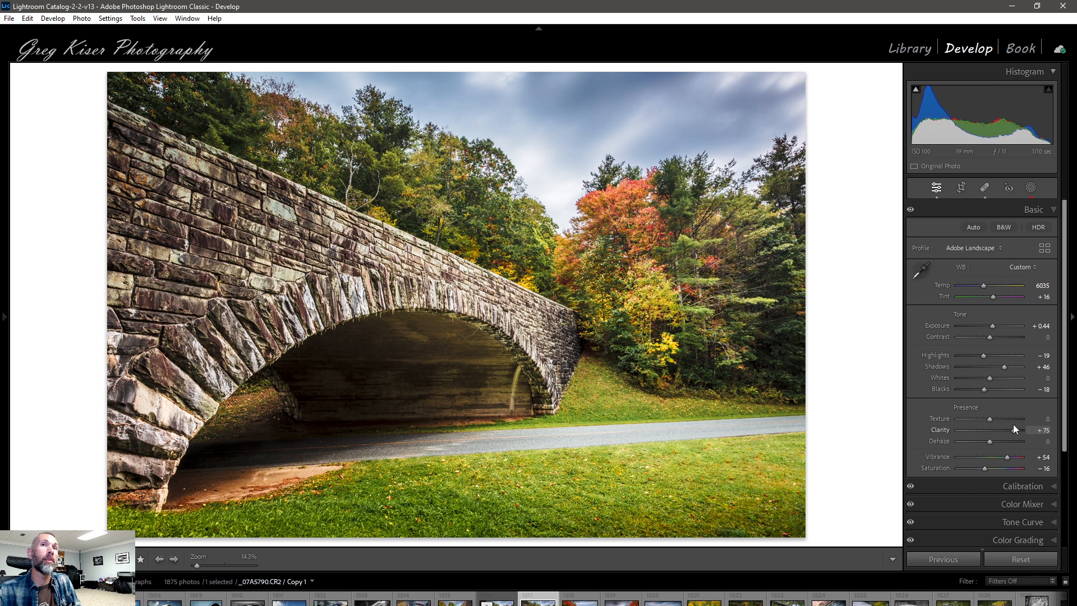
left_click_drag(1014, 430, 999, 431)
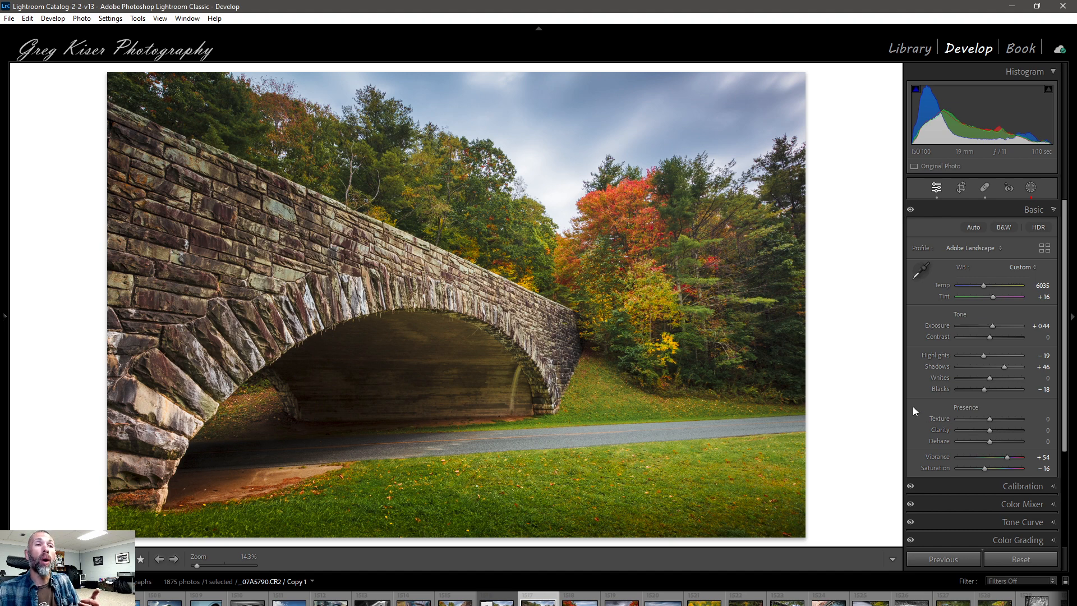
- Try Texture at +26 and Clarity at −35 on the foreground grass at 100% magnification, resetting each to 0
left_click(675, 489)
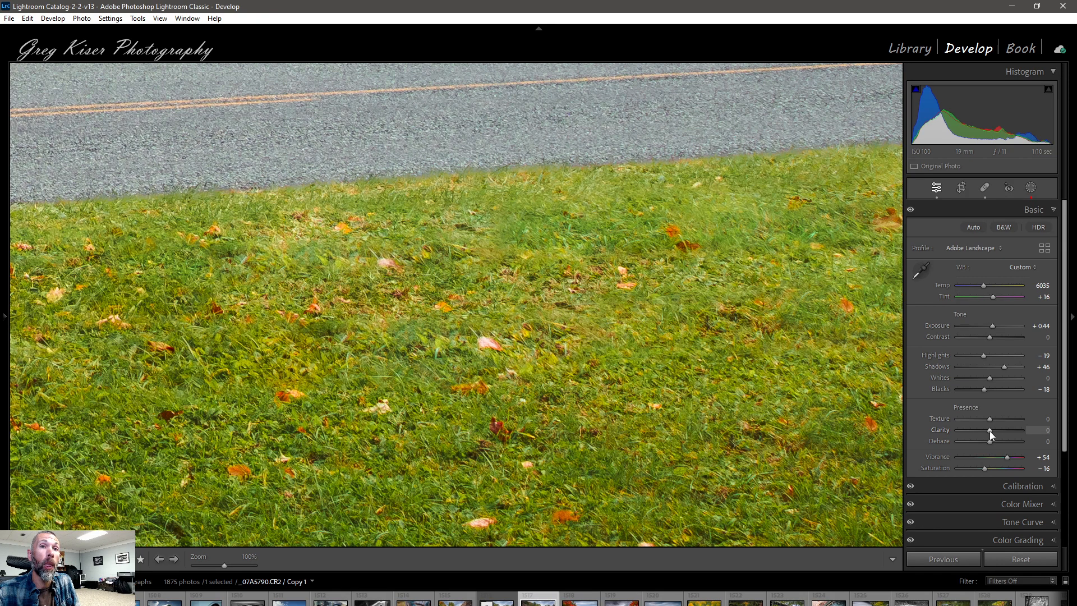
left_click_drag(990, 434, 1001, 424)
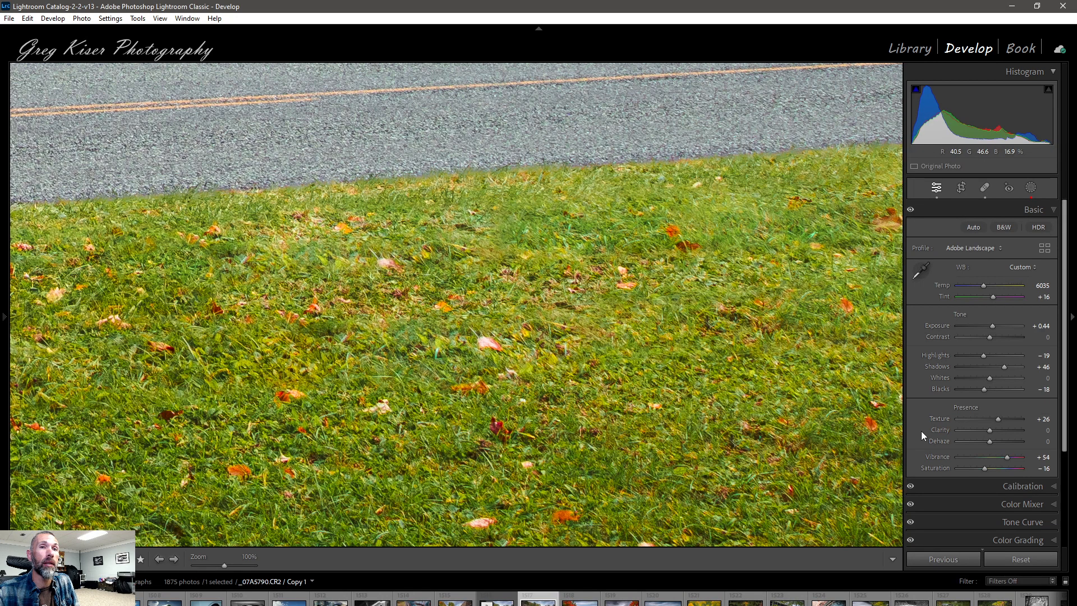
double_click(997, 421)
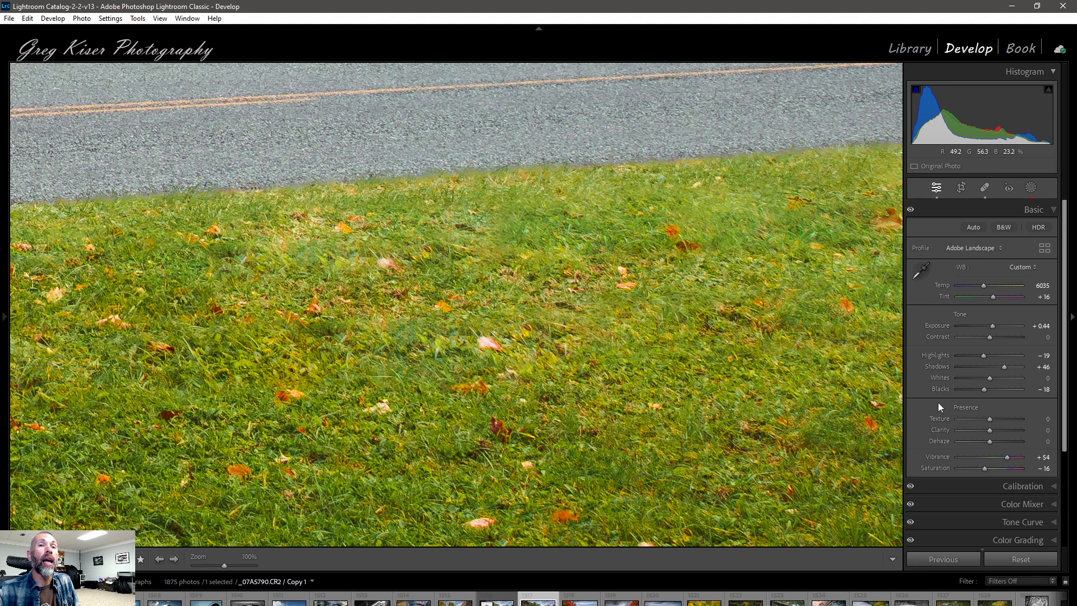
mouse_move(989, 433)
left_mouse_down()
mouse_move(999, 434)
mouse_move(974, 435)
left_mouse_up()
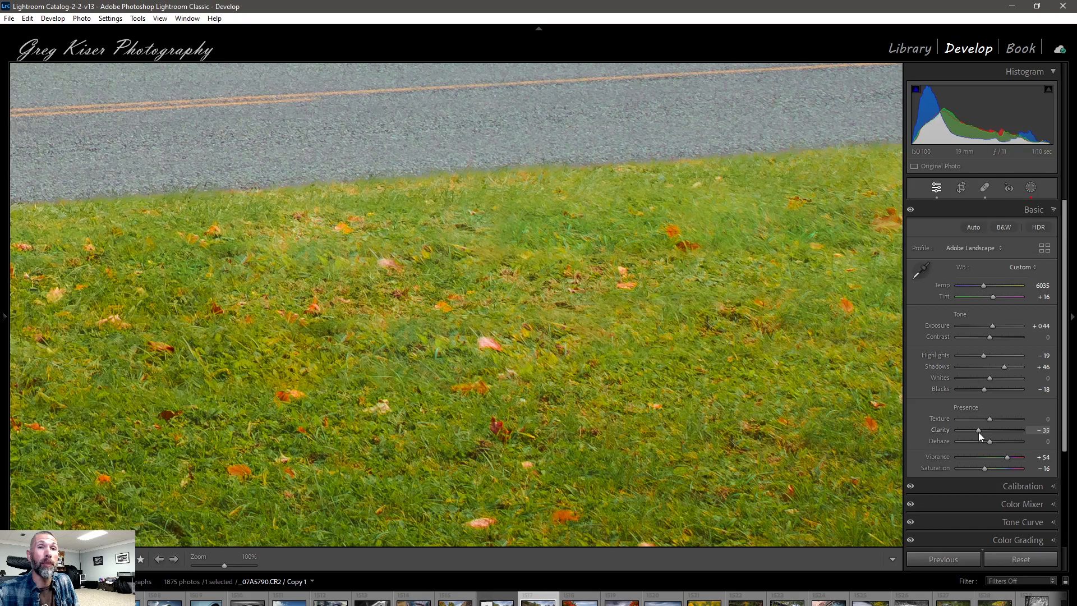
double_click(977, 432)
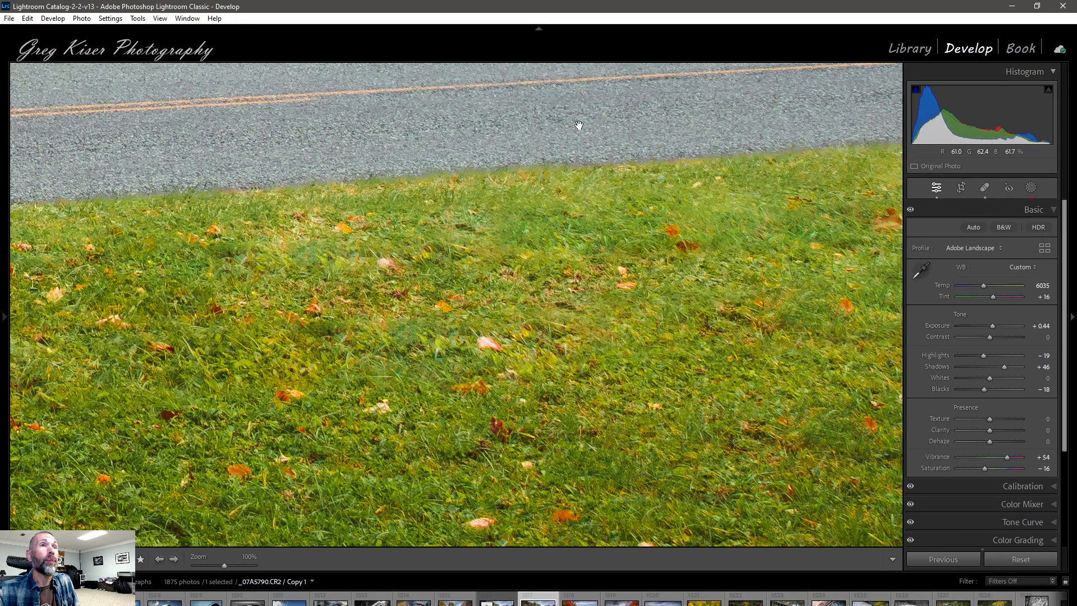
- Try Clarity at −44 on the road surface at 100% magnification, and reset it to 0
left_click_drag(577, 125, 594, 319)
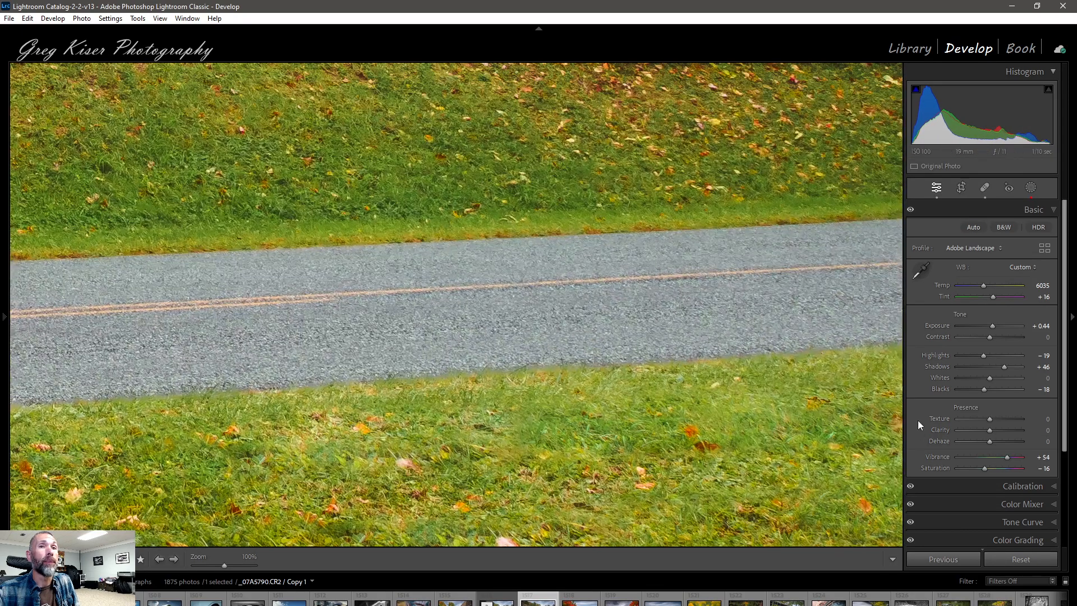
mouse_move(990, 433)
left_mouse_down()
mouse_move(1004, 432)
mouse_move(976, 430)
left_mouse_up()
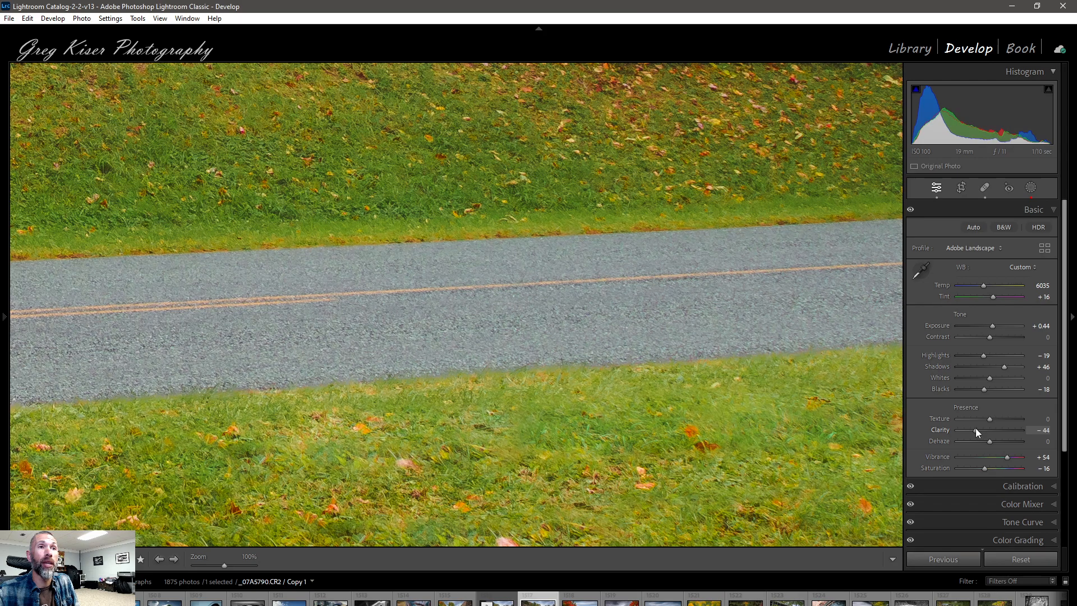
double_click(974, 429)
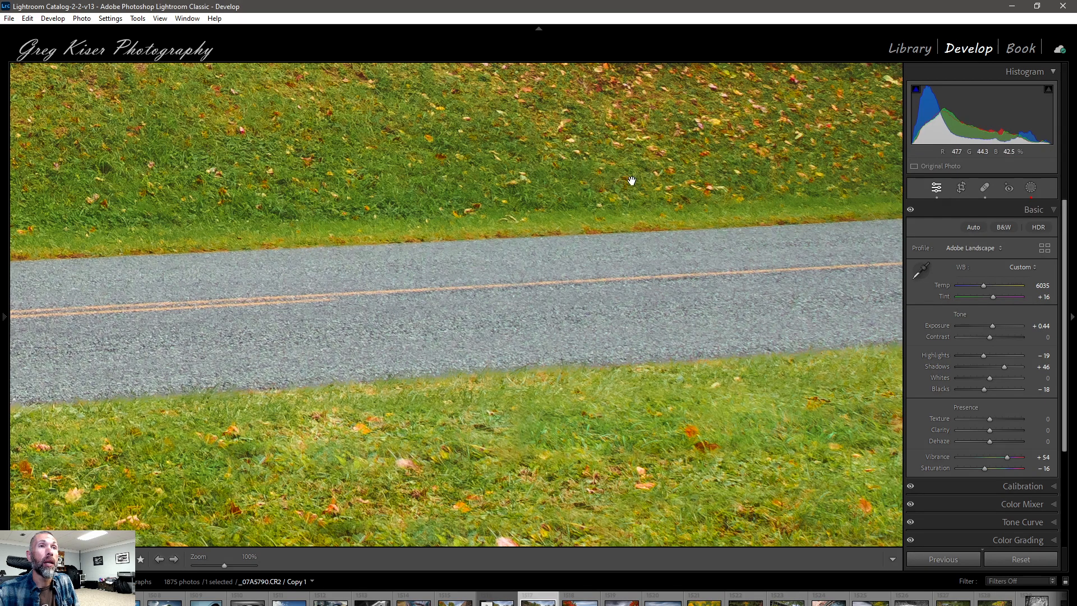
- Try Clarity at +25 on the yellow and green foliage beside the bridge at 100% magnification, and reset it to 0
left_click_drag(593, 169, 596, 513)
left_click_drag(451, 209, 546, 345)
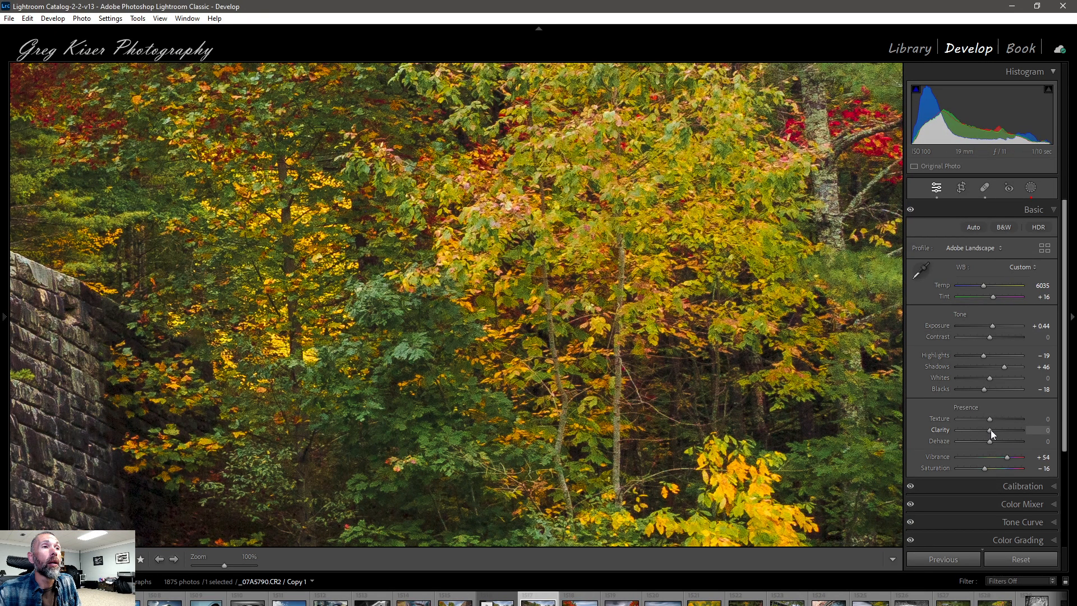
left_click_drag(990, 431, 1000, 436)
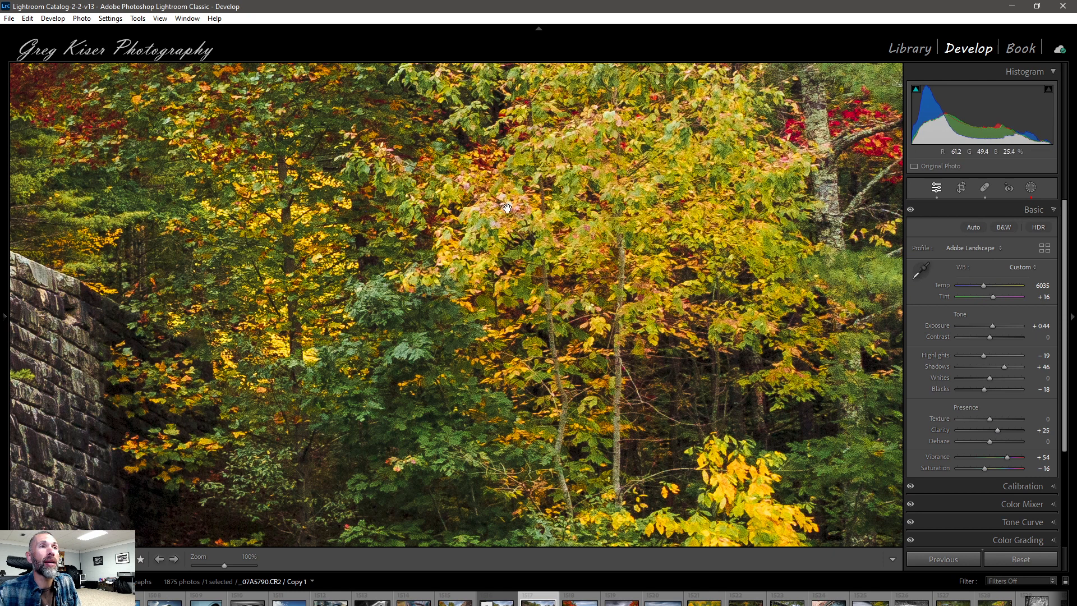
double_click(997, 431)
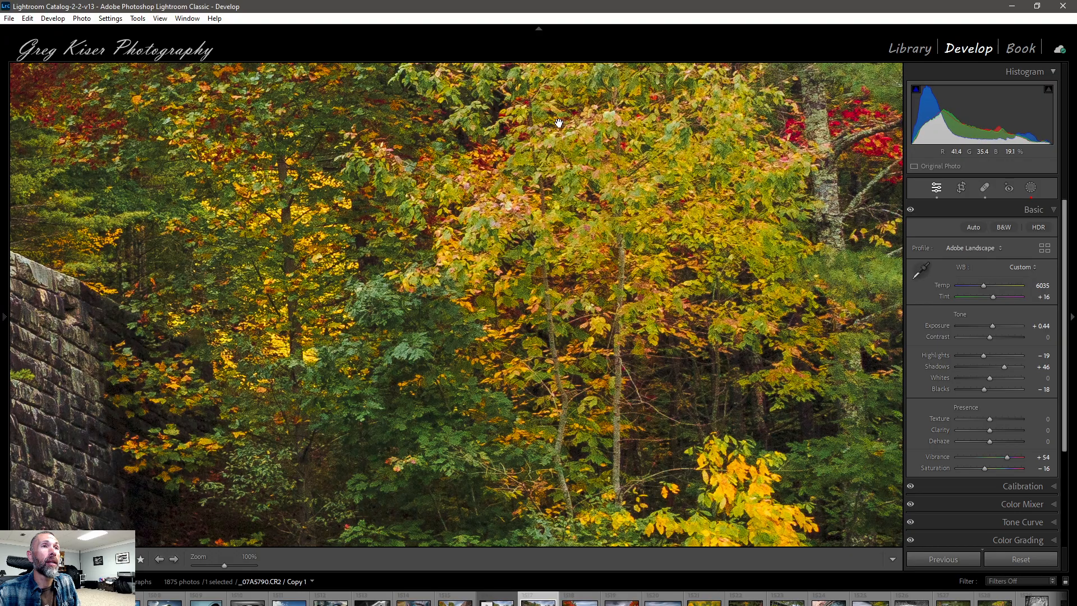
- Raise Clarity to +89 while checking the sky above the trees at 100% magnification, and return to the full photo
left_click_drag(558, 122, 583, 486)
left_click_drag(415, 182, 658, 517)
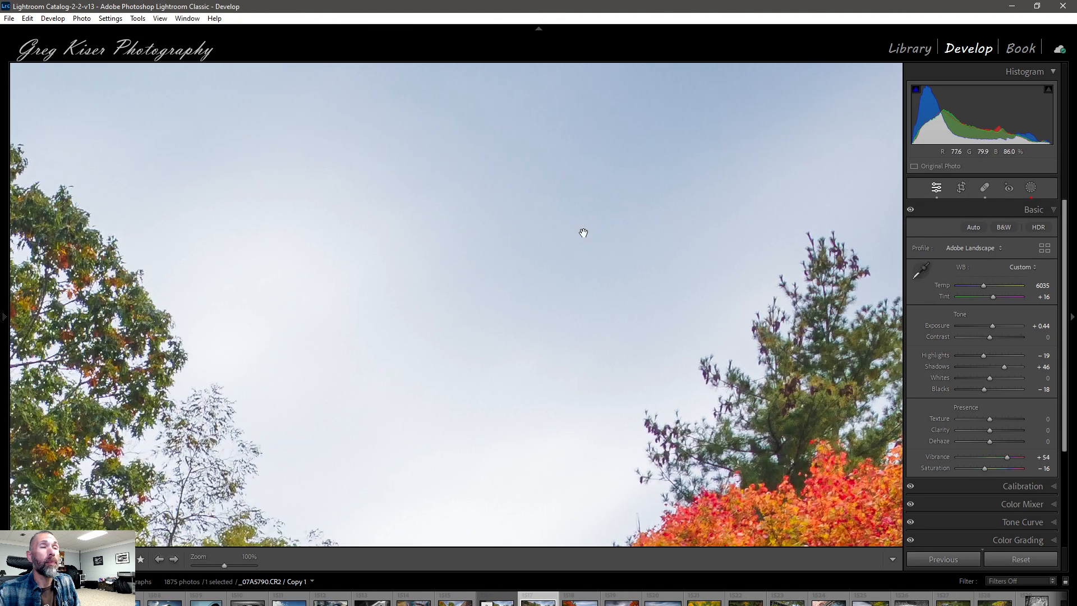
left_click_drag(584, 232, 329, 377)
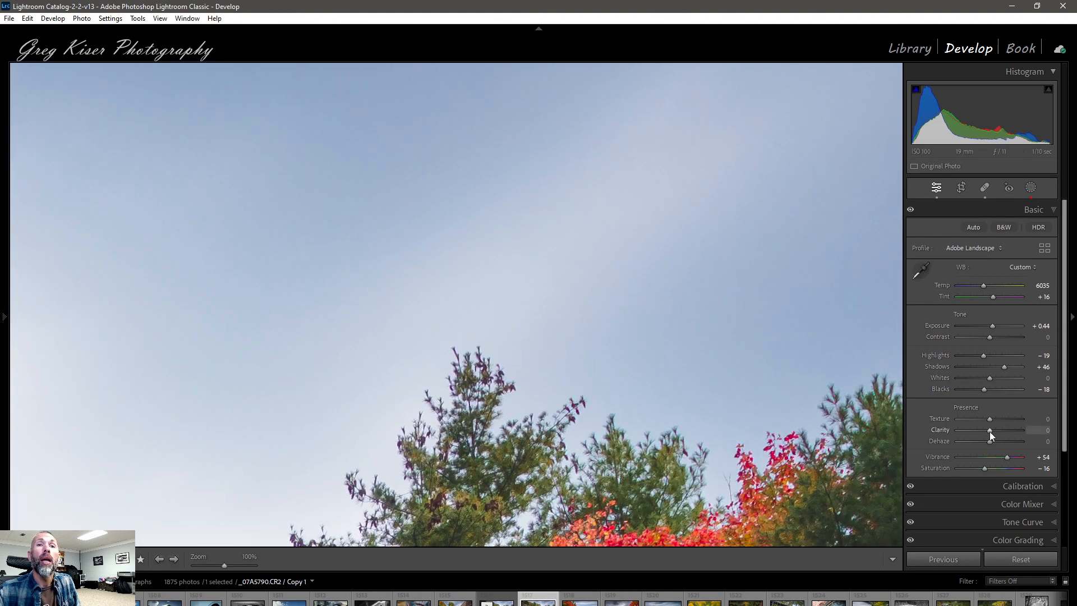
left_click_drag(989, 434, 1012, 430)
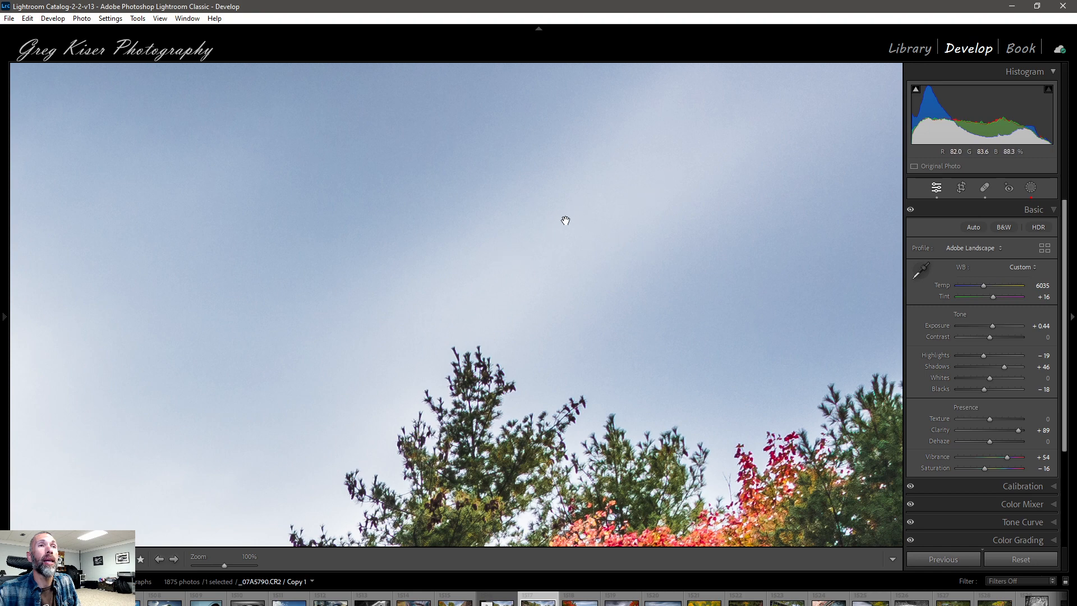
left_click(522, 227)
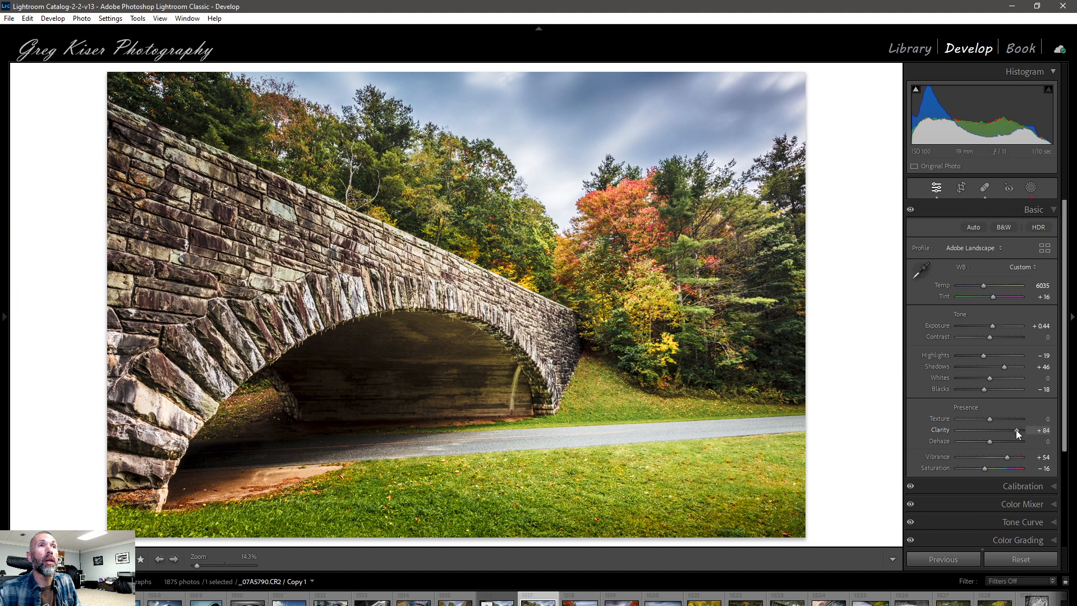
- Try Clarity at −28 and +35 on the whole photo, resetting it to 0 after each
left_click_drag(1016, 430, 980, 431)
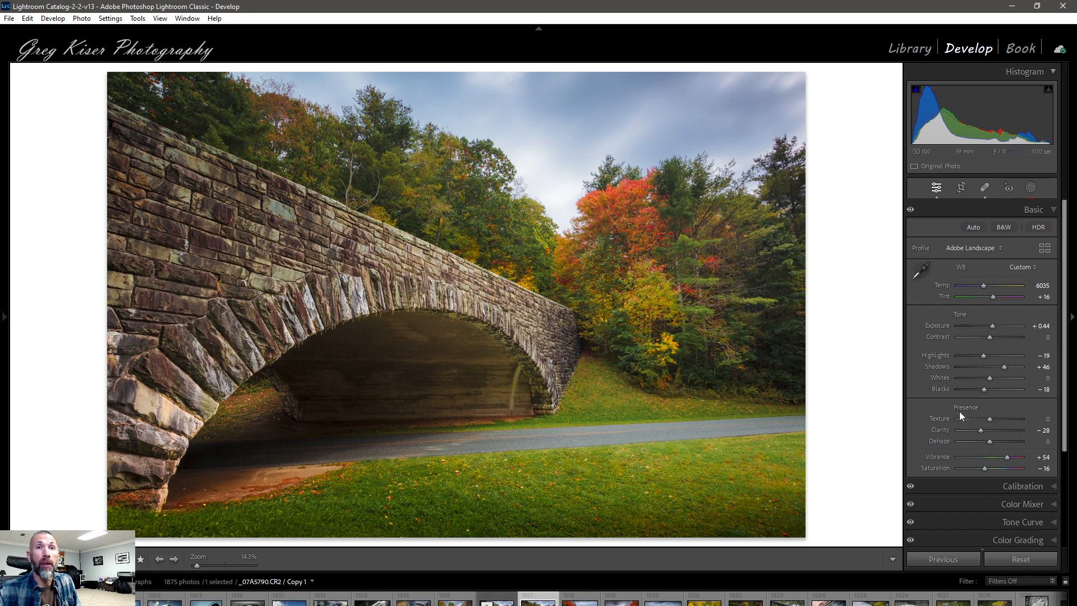
double_click(981, 430)
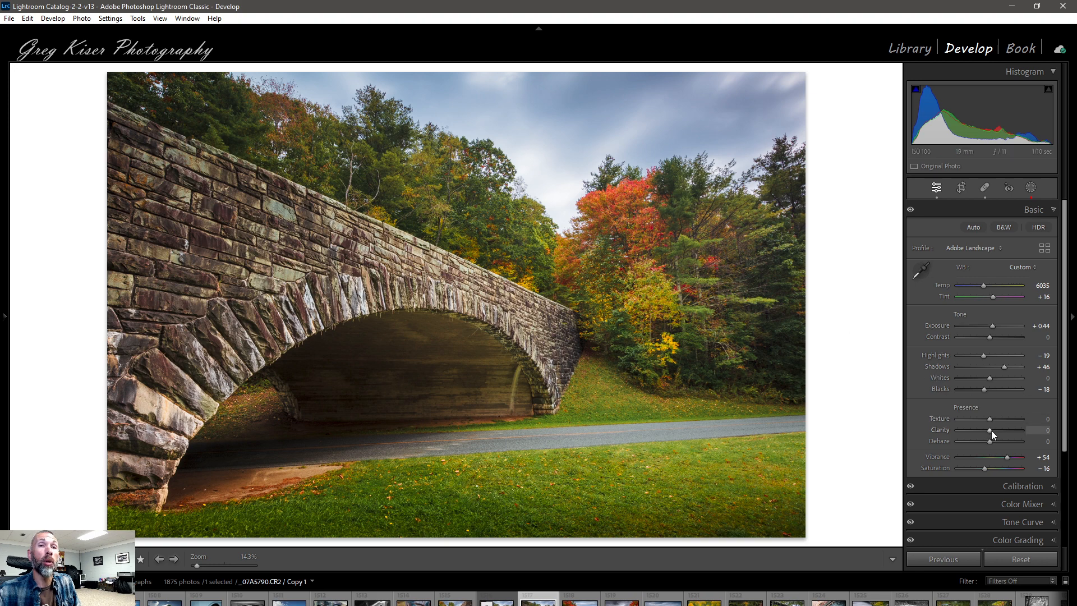
left_click_drag(989, 430, 1002, 431)
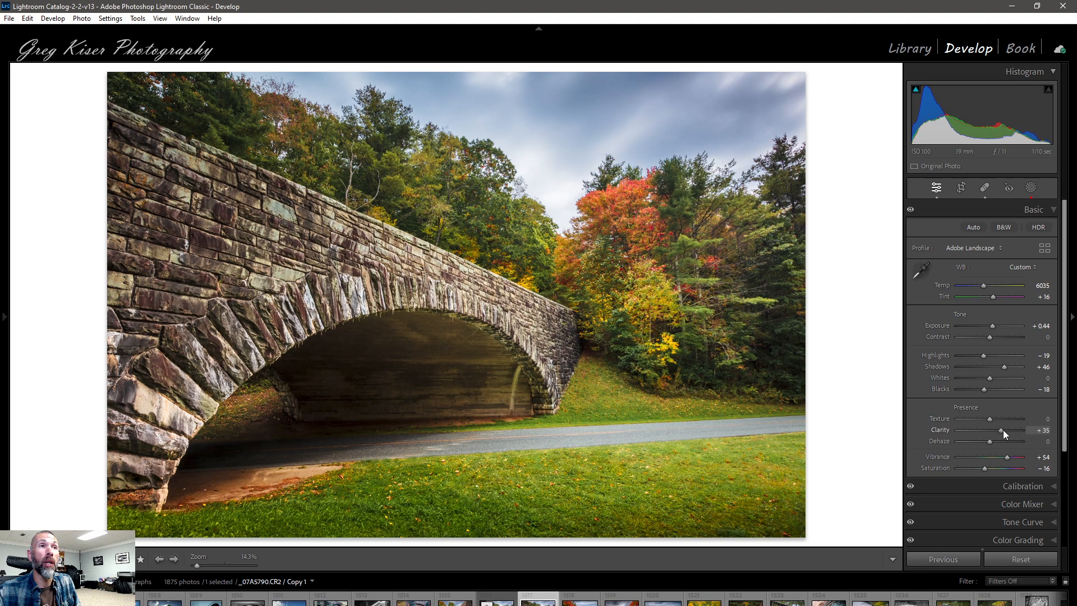
double_click(1001, 430)
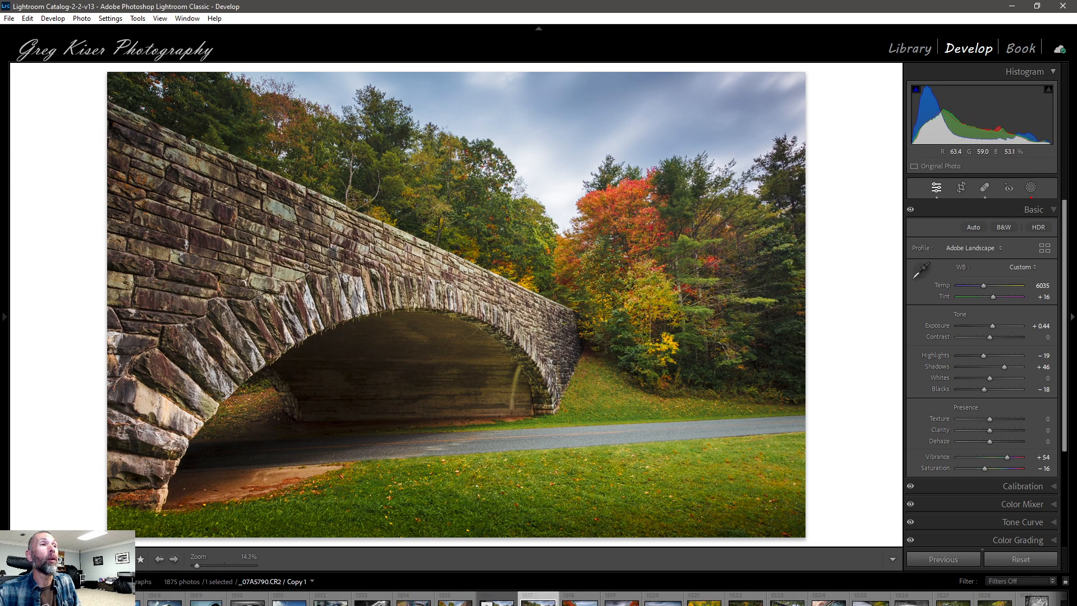
- Compare Clarity at −44 and +18 on the arch stonework at 100% magnification, and set it to +32
left_click(339, 266)
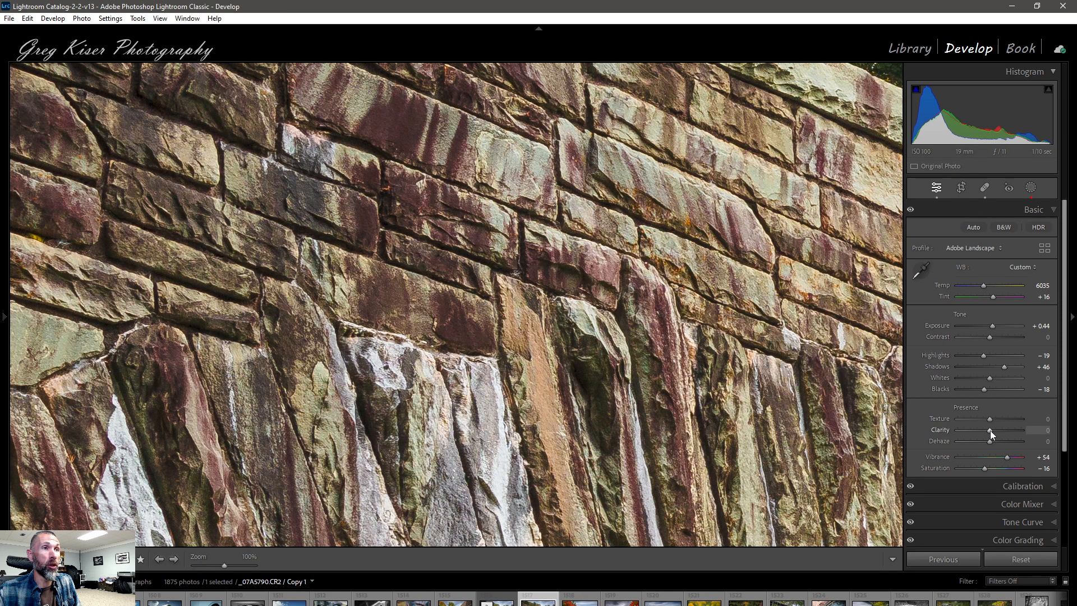
left_click_drag(991, 432, 976, 432)
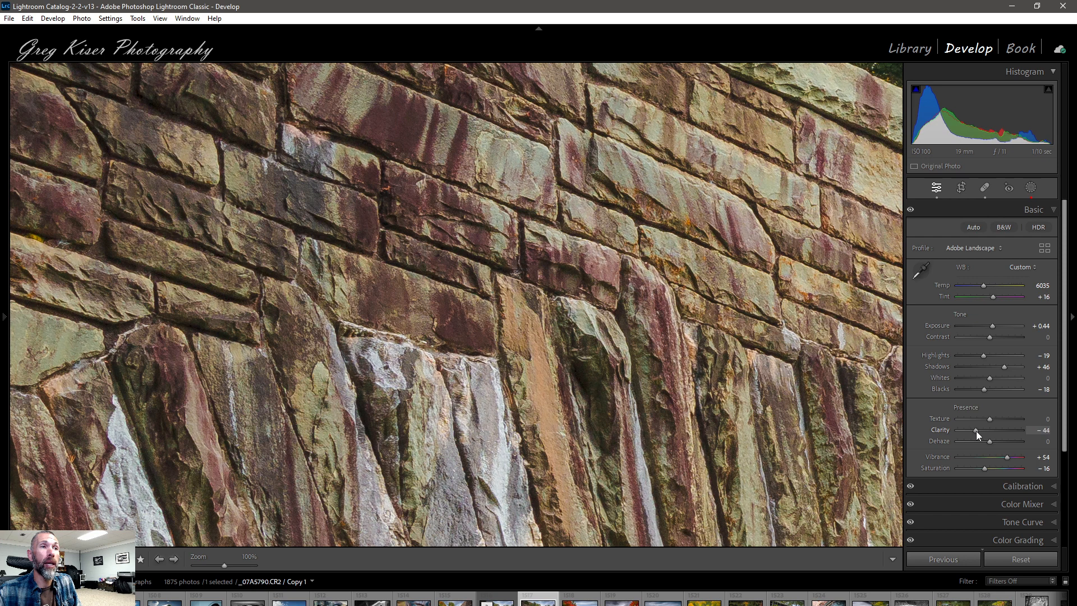
left_click_drag(977, 430, 996, 433)
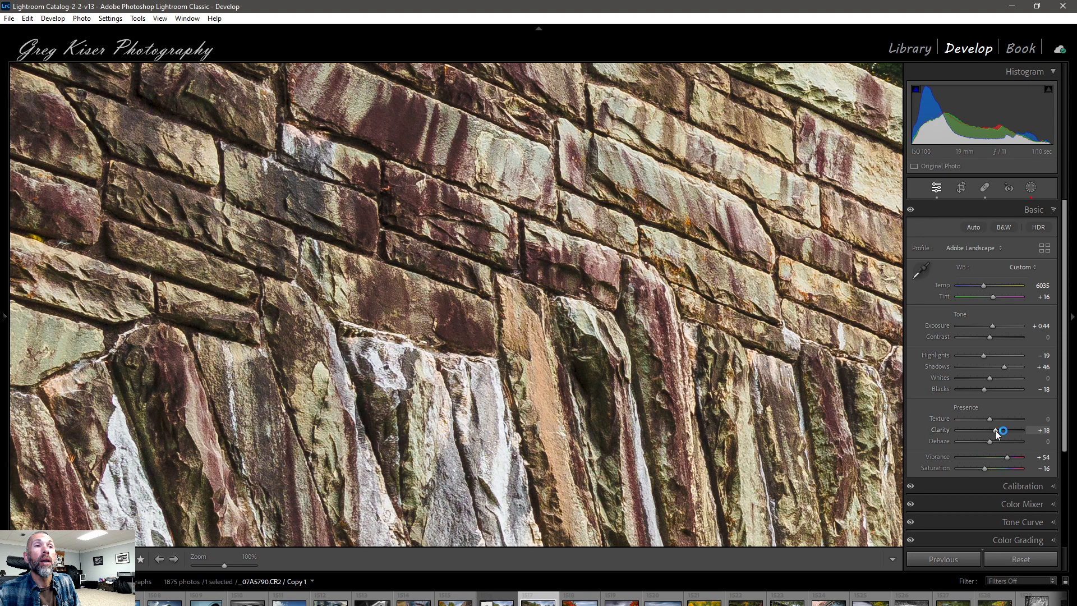
left_click_drag(994, 430, 999, 429)
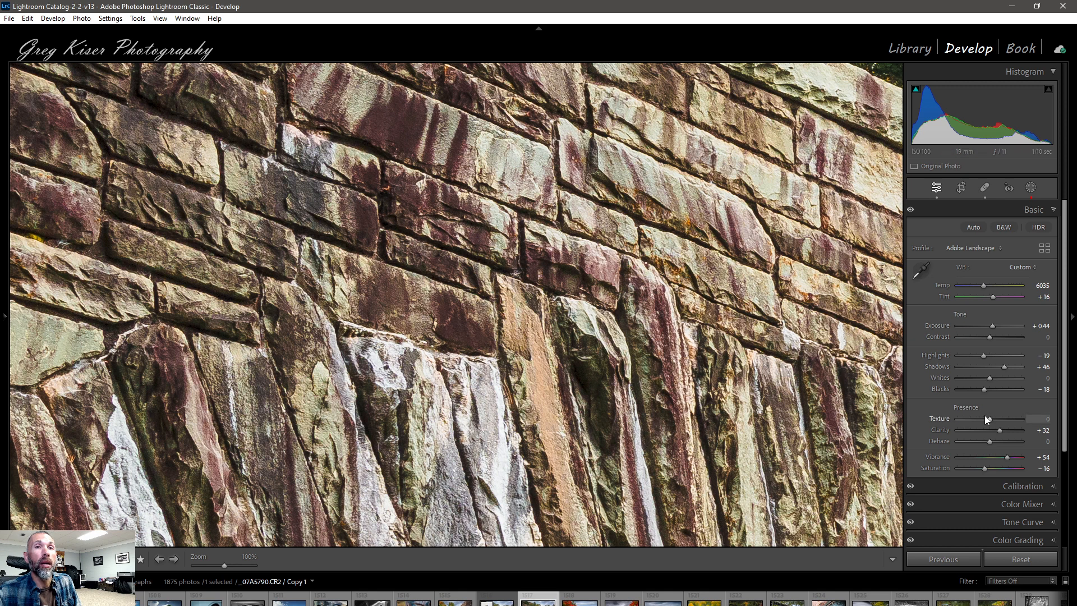
- Try Texture at +21 on the stonework in combination with the raised Clarity, and reset Texture to 0
left_click_drag(990, 420, 992, 420)
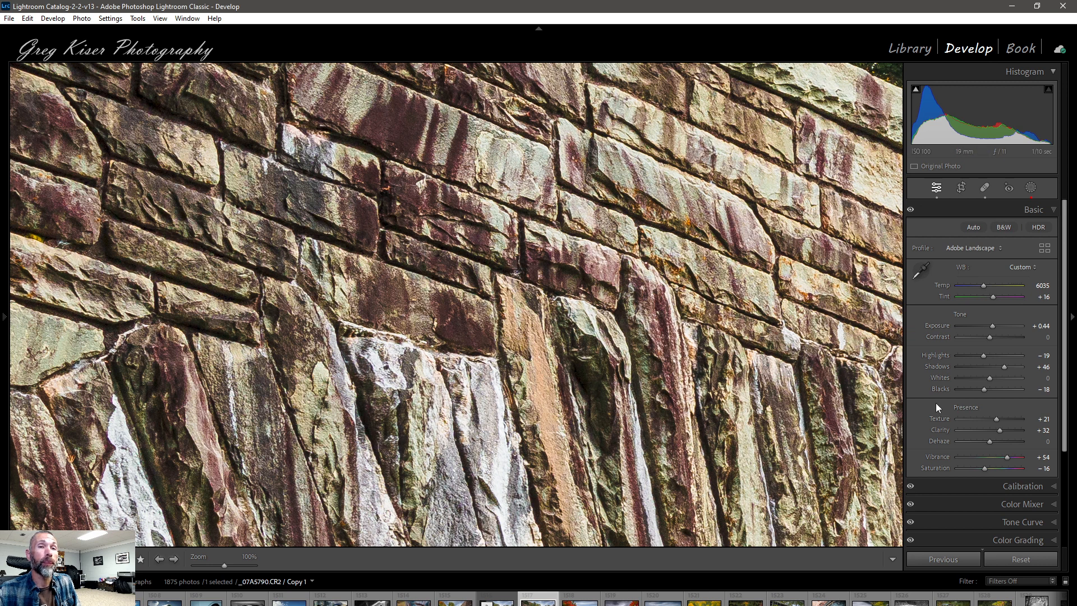
double_click(995, 419)
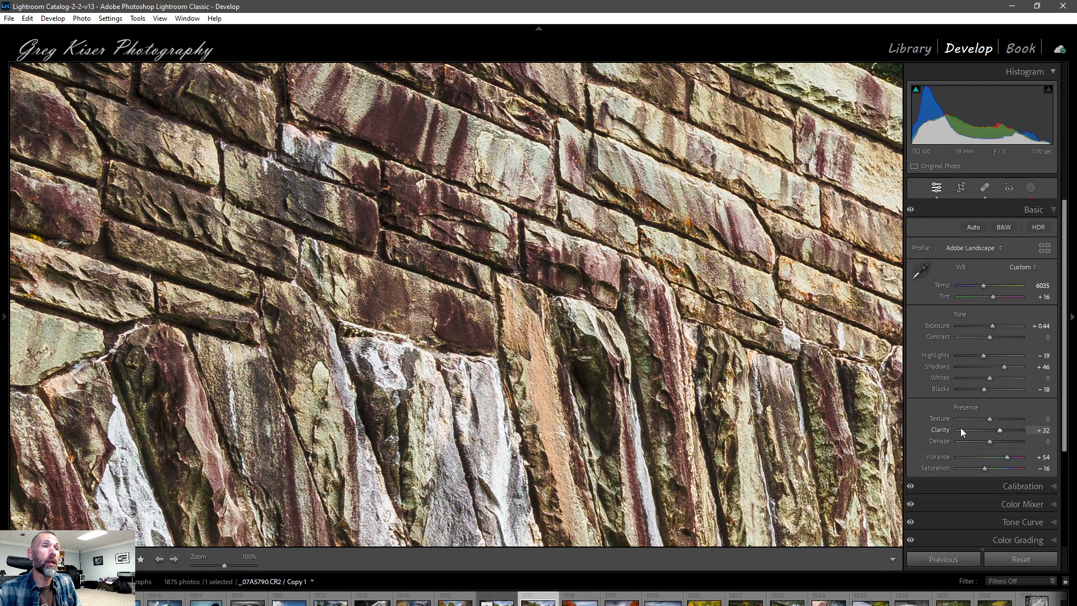
- Return to the full photo view and reset Clarity to 0
left_click(687, 395)
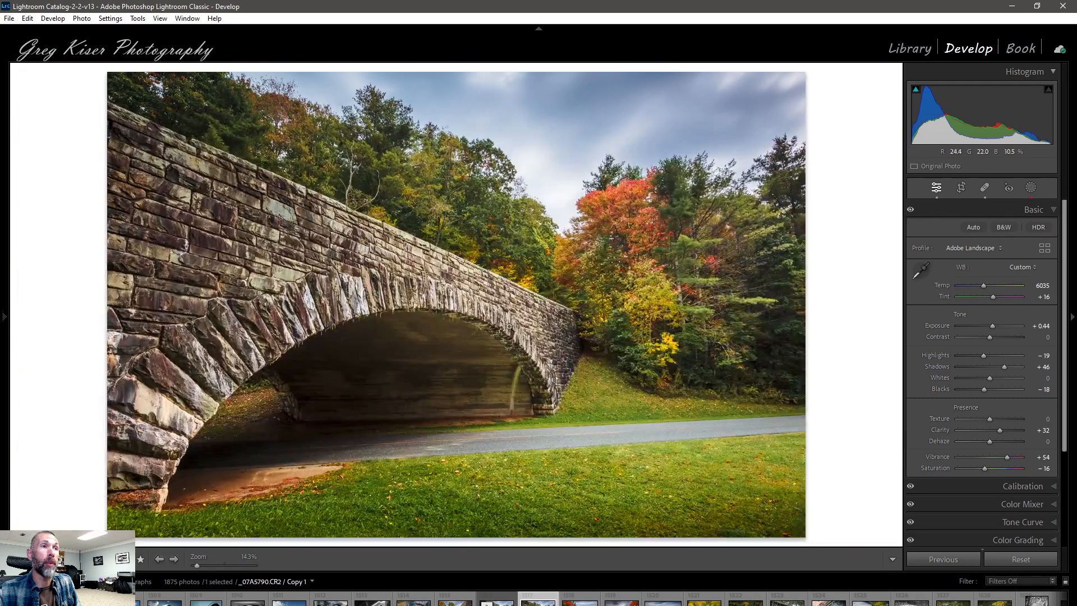
double_click(999, 429)
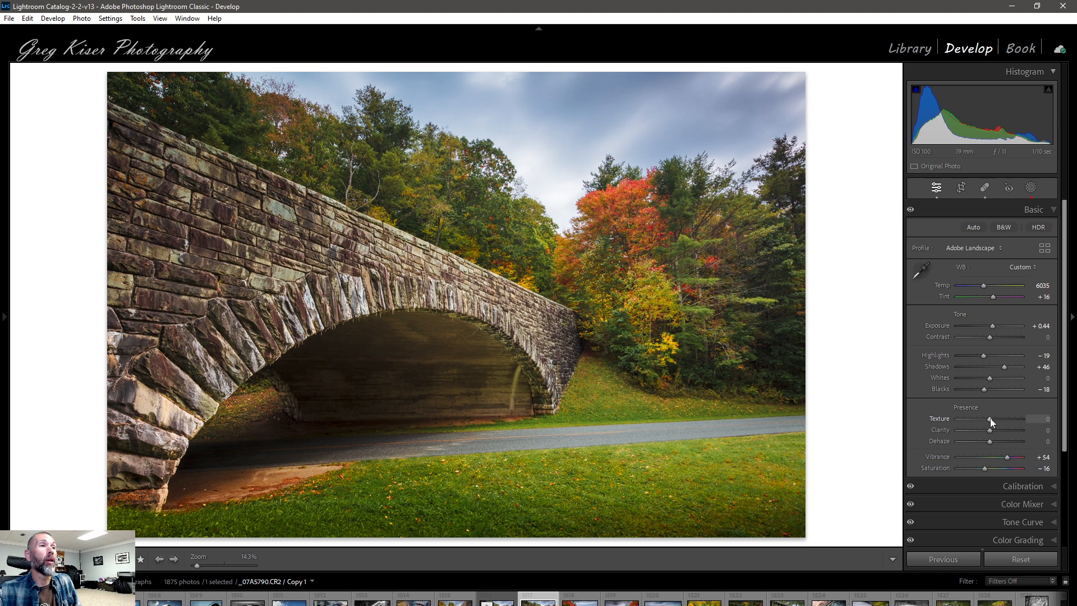
- Try Texture at +53, +26 and +23 on the whole photo, add Clarity at +30, and reset both to 0
left_click_drag(990, 418, 1007, 418)
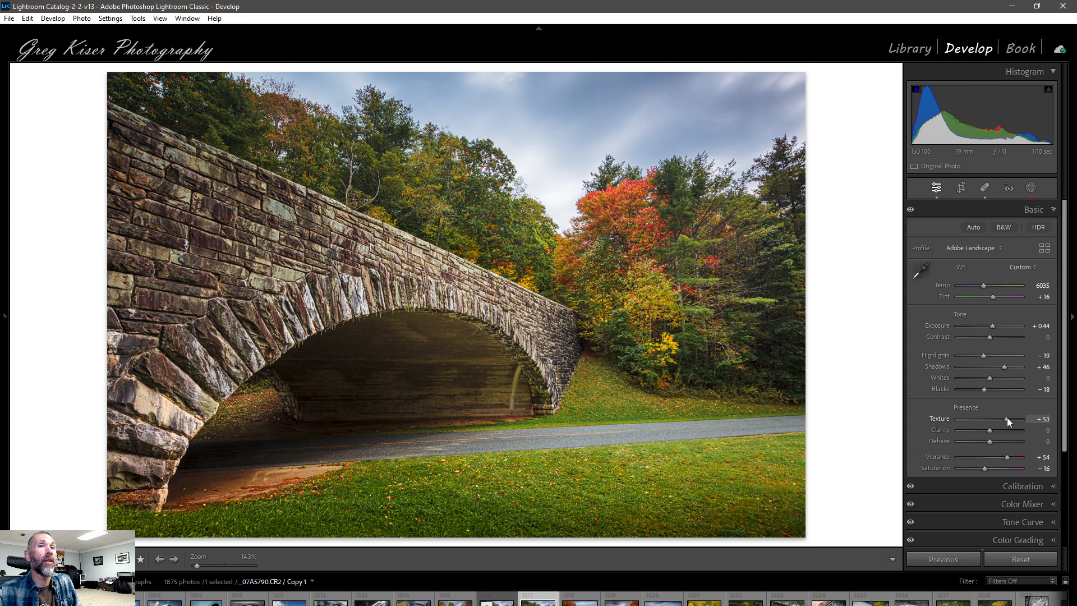
left_click_drag(1007, 417, 1001, 418)
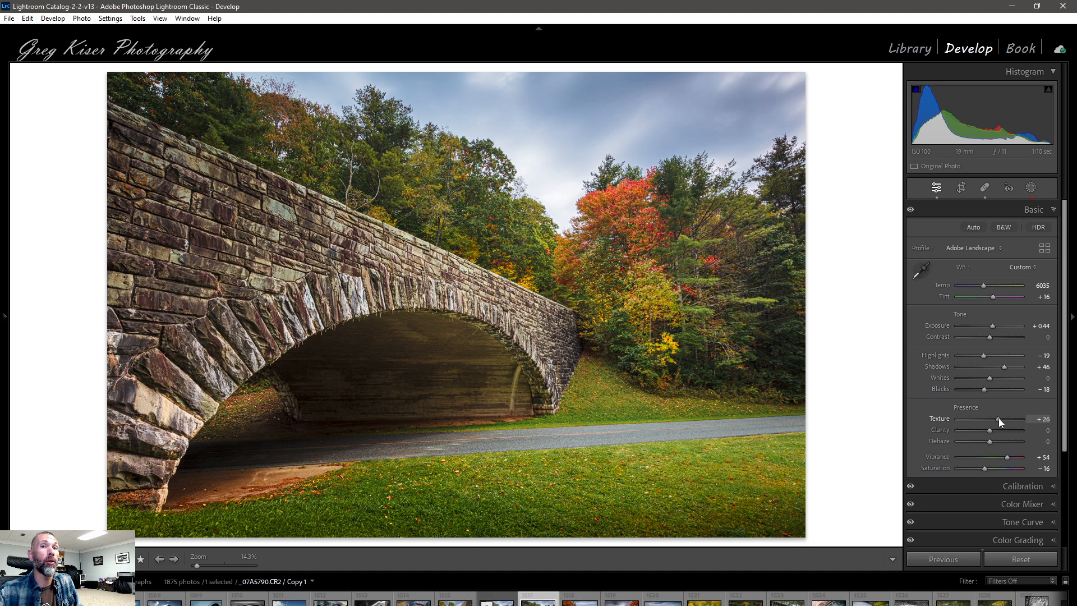
left_click_drag(997, 419, 994, 419)
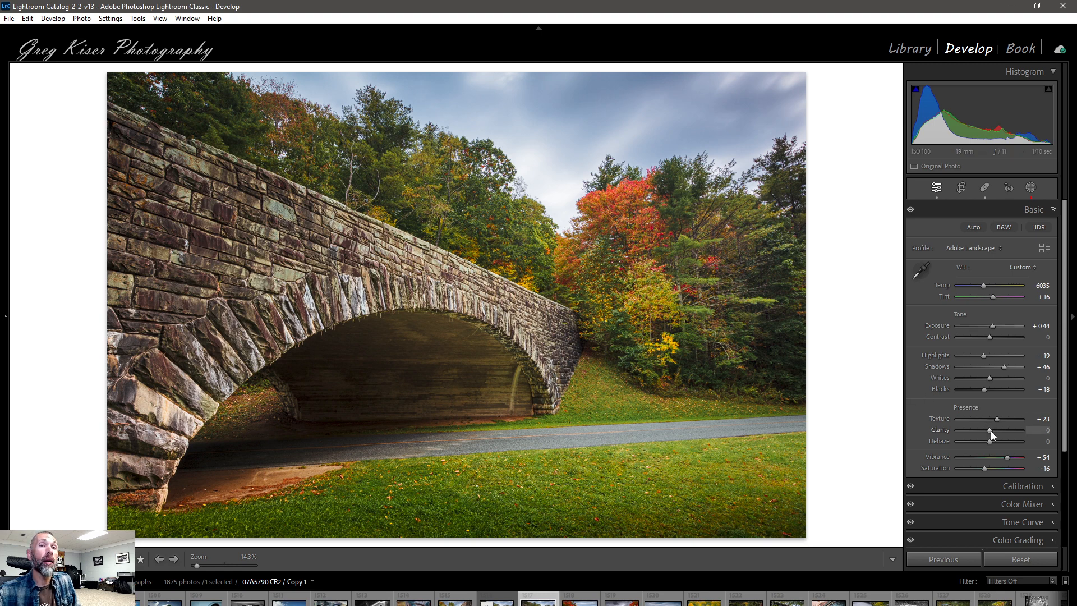
left_click_drag(991, 430, 1000, 430)
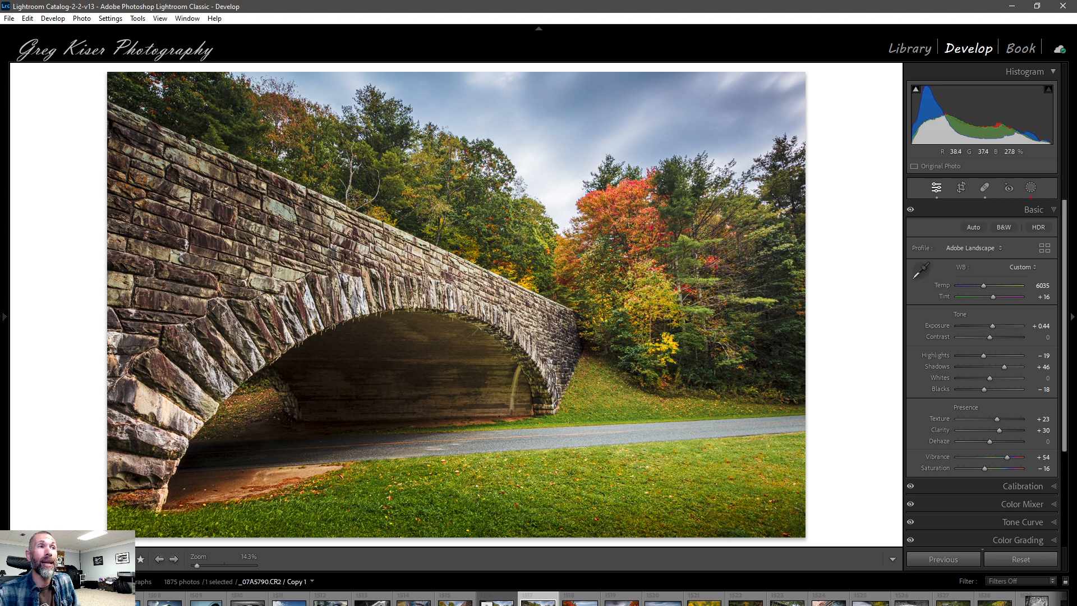
double_click(1000, 431)
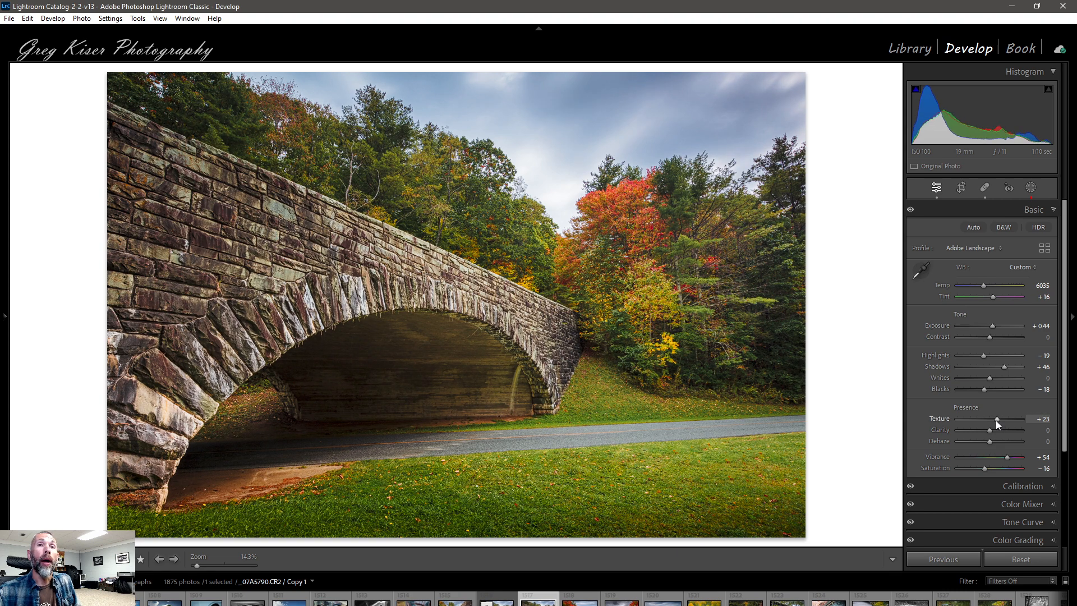
double_click(995, 420)
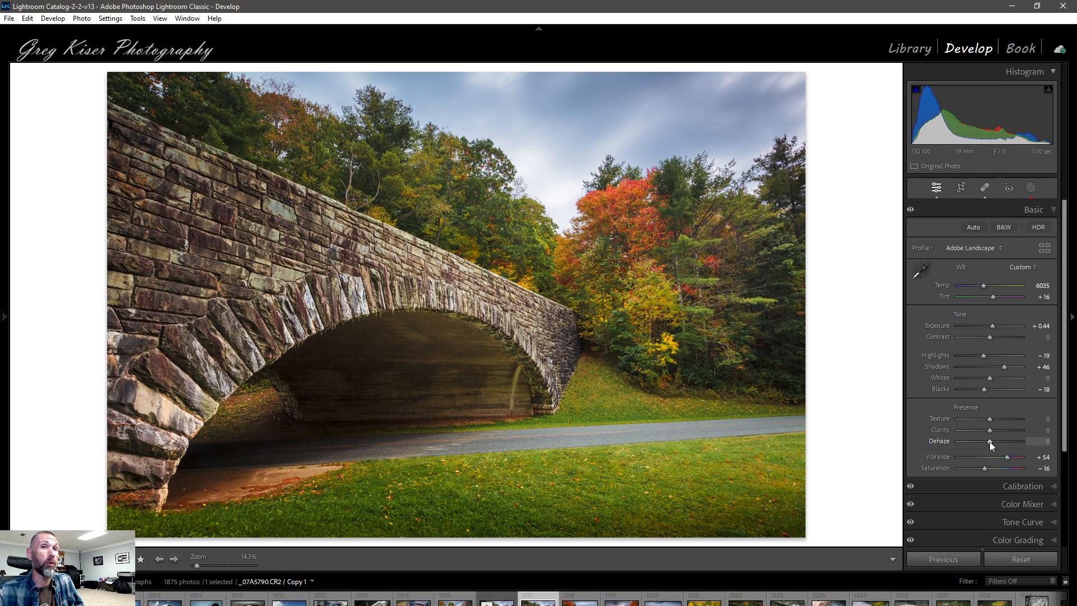
- Try Dehaze at −7 and +30 on the whole photo, resetting it to 0 after each
left_click_drag(988, 442, 987, 442)
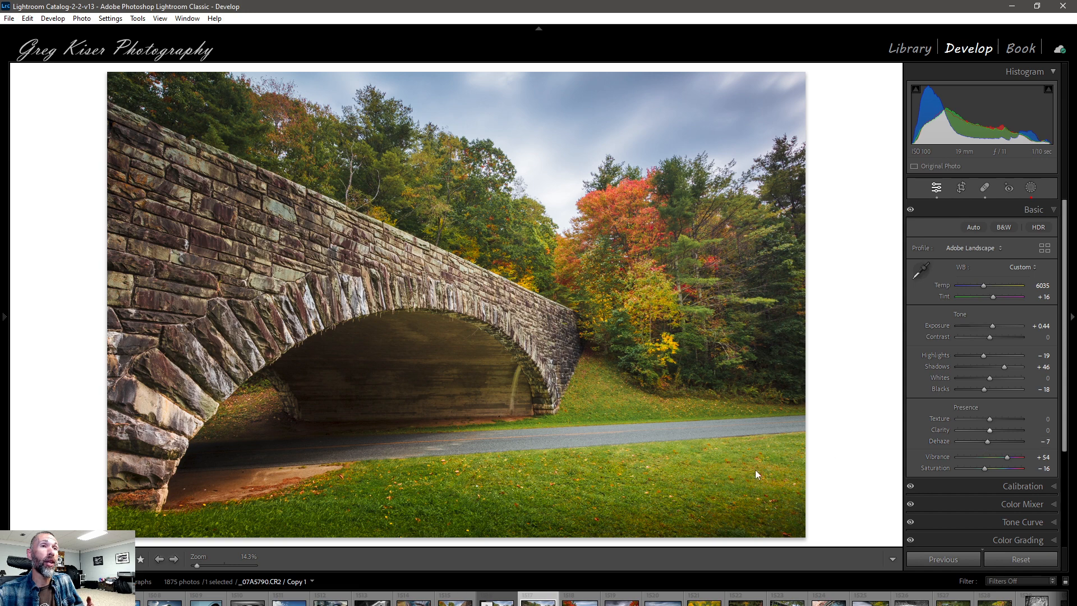
double_click(988, 442)
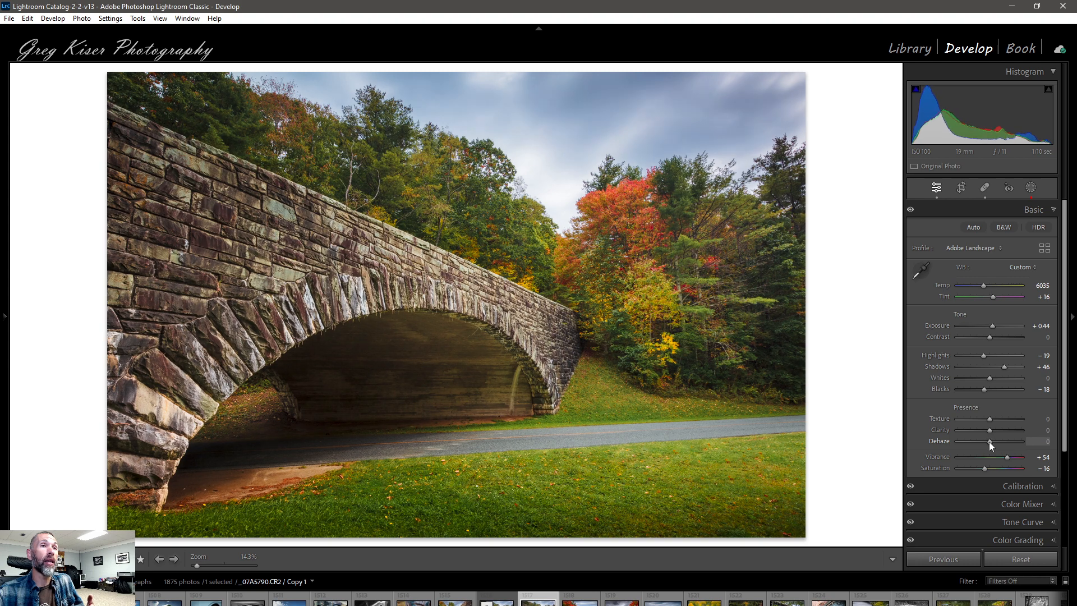
left_click_drag(990, 442, 998, 441)
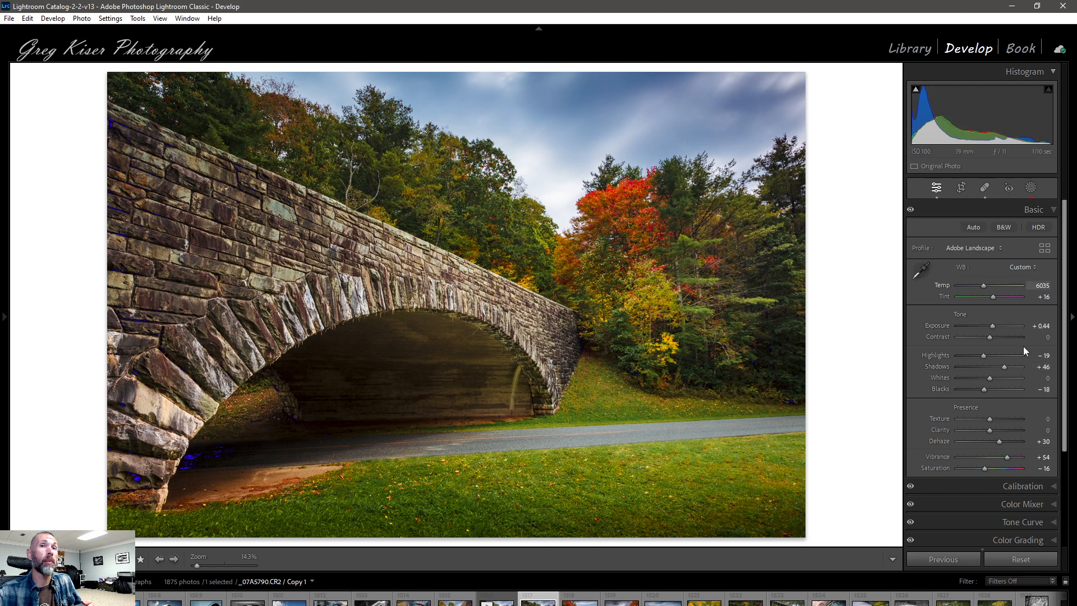
double_click(999, 442)
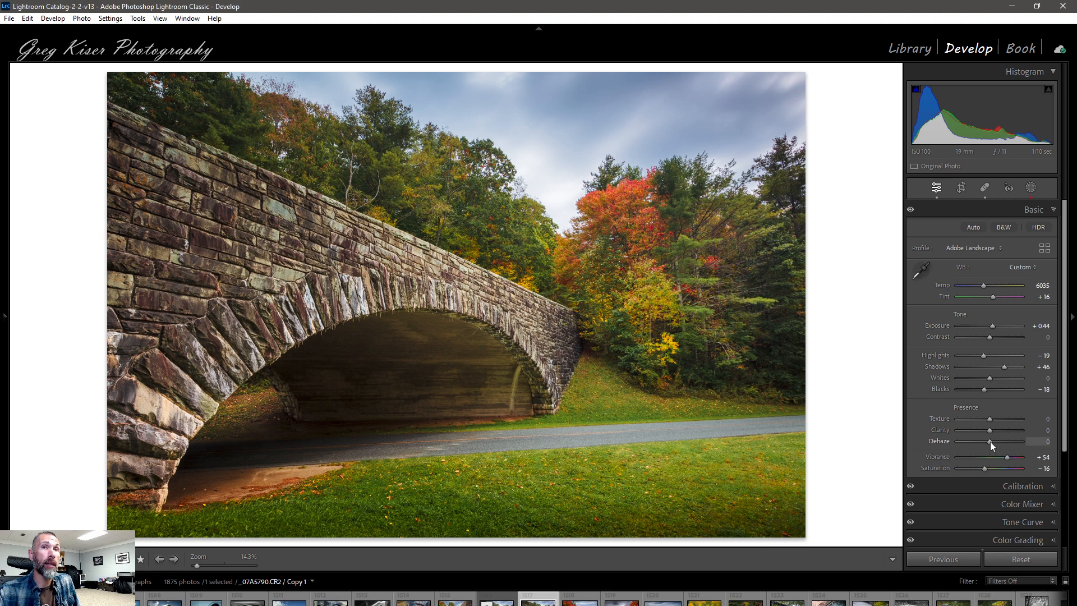
- Raise Dehaze through +33 and +44 to +93 to judge the effect on sky and shadows, and return it to 0
left_click_drag(990, 442, 998, 441)
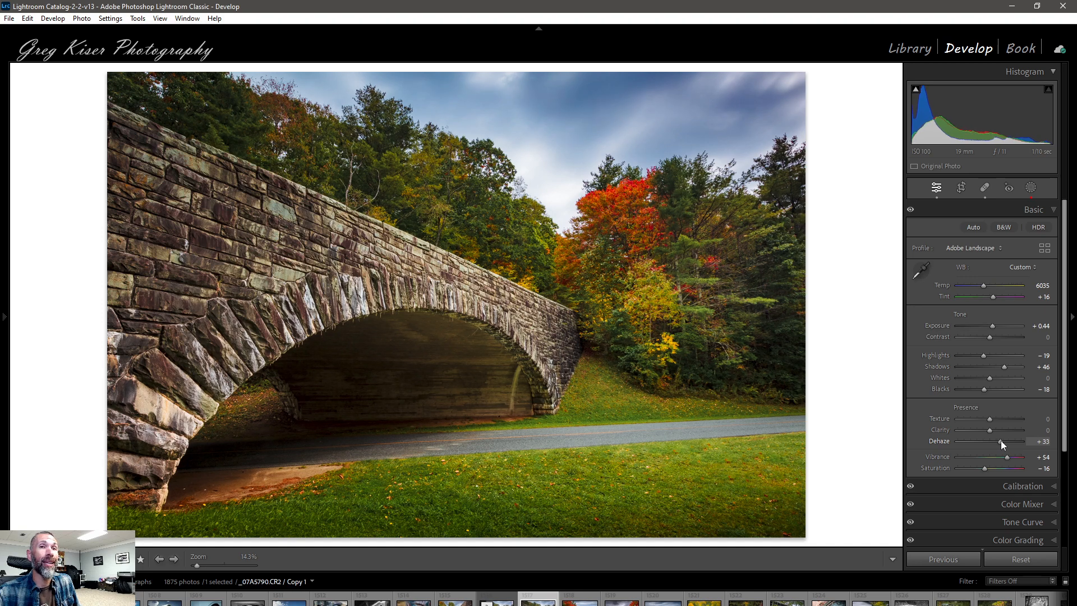
left_click_drag(1001, 441, 1003, 441)
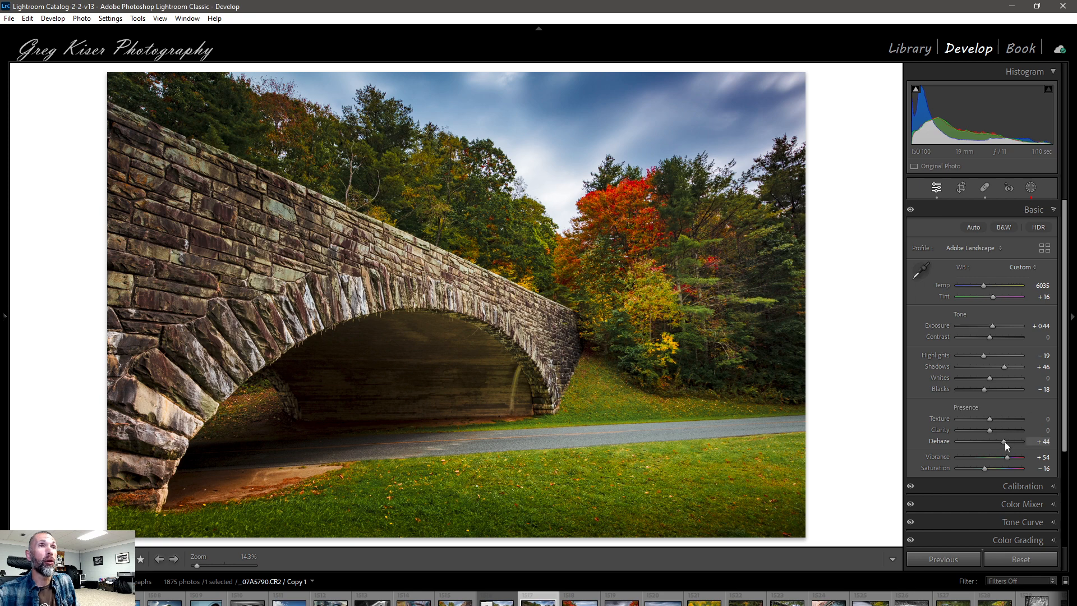
left_click_drag(1004, 442, 1015, 442)
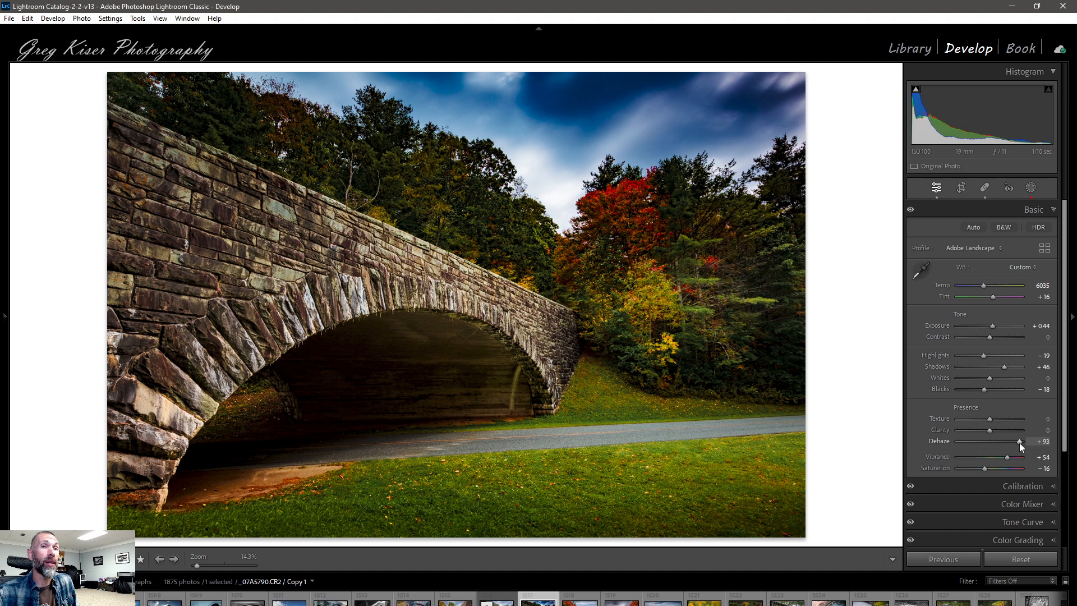
left_click_drag(1018, 442, 991, 439)
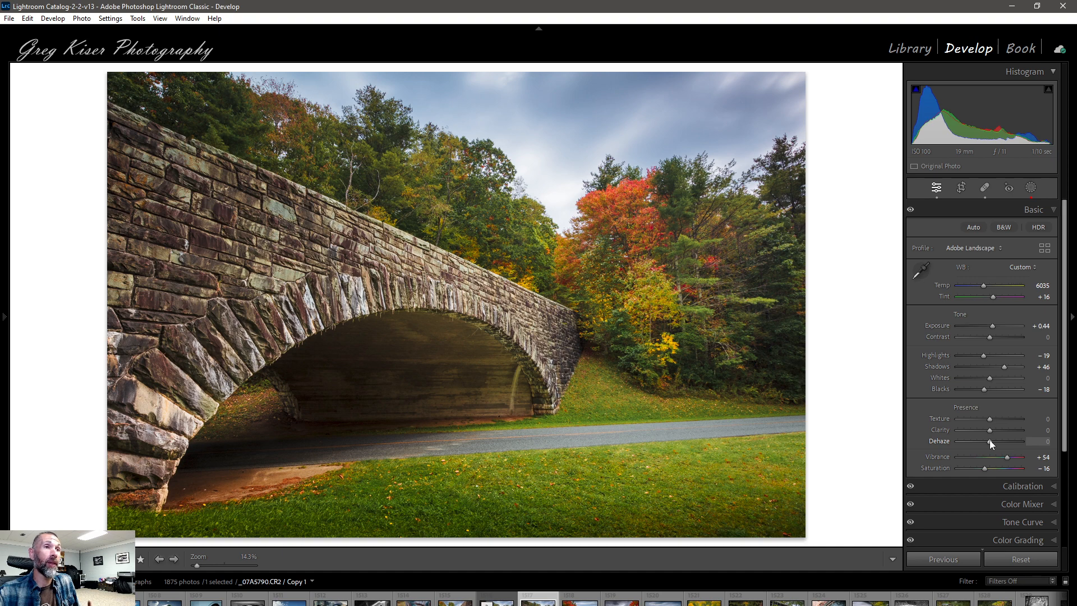
- Lower Dehaze to −12 and −100 to try a foggy look on the scene, and return it to 0
left_click_drag(988, 440, 985, 440)
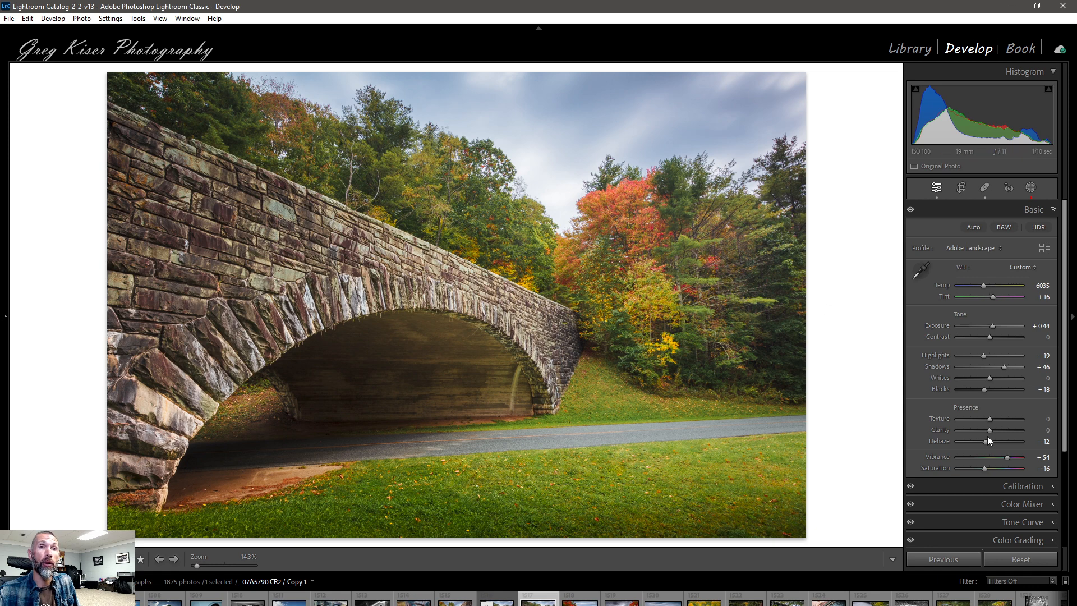
left_click_drag(984, 441, 951, 445)
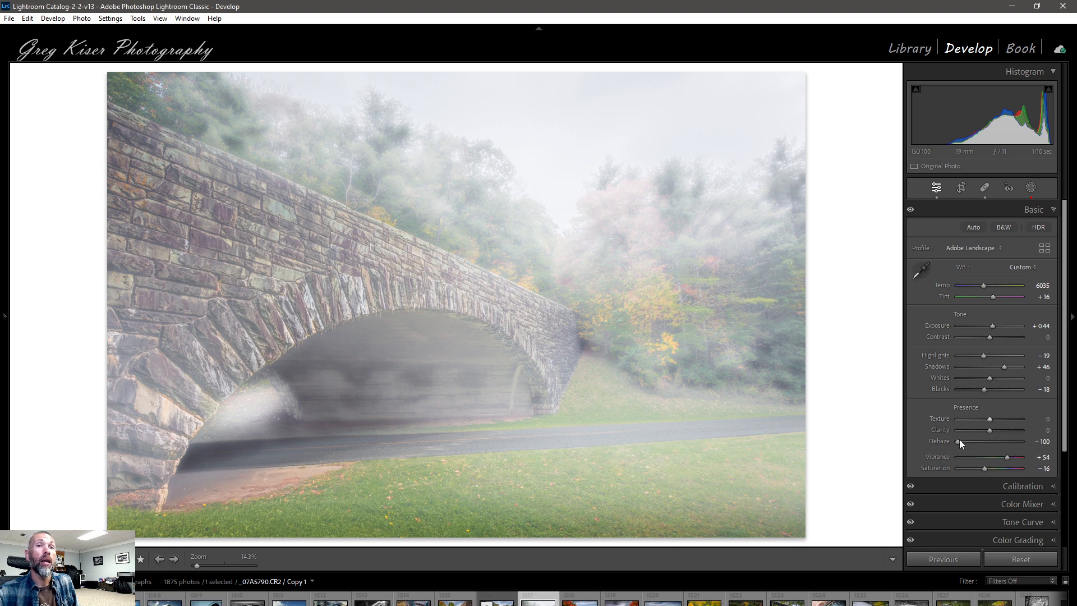
left_click_drag(959, 441, 989, 445)
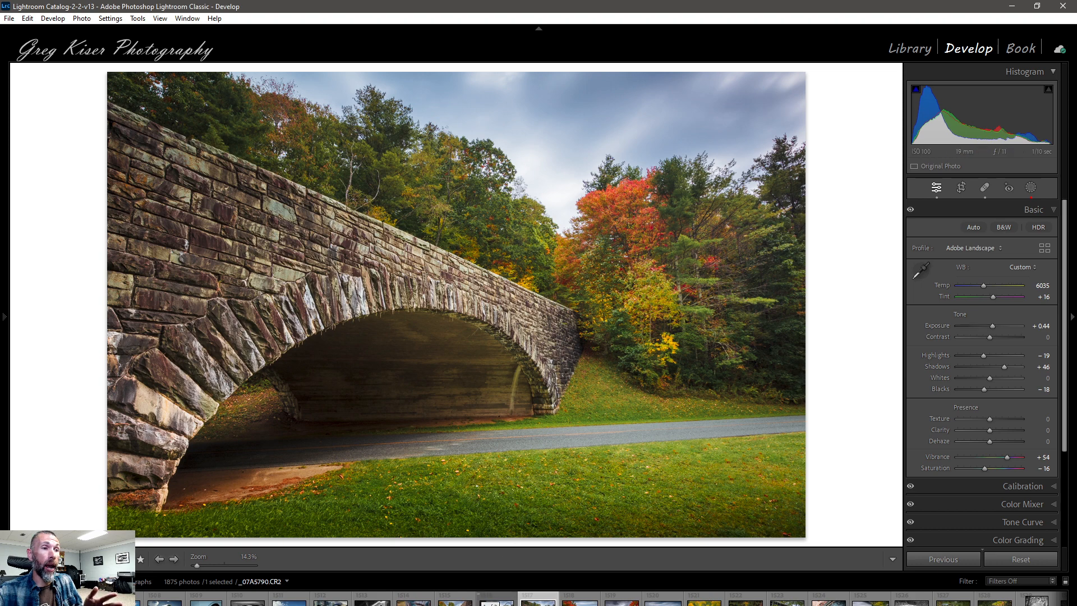
- Switch to the finished version of the bridge photo and examine the Bridge mask's Texture, Clarity and Dehaze settings
left_click(499, 602)
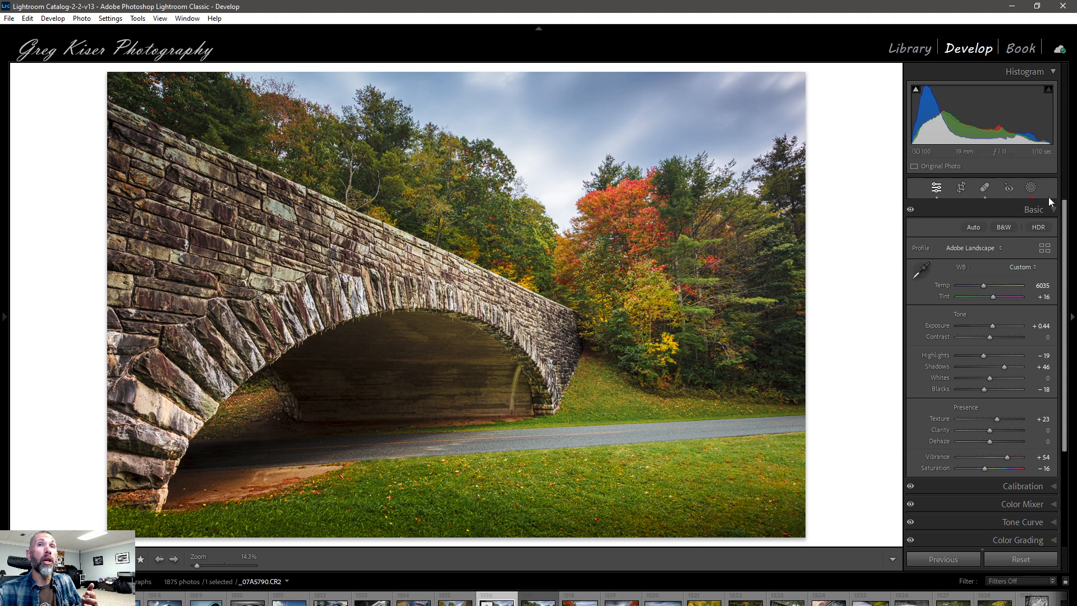
left_click(1030, 188)
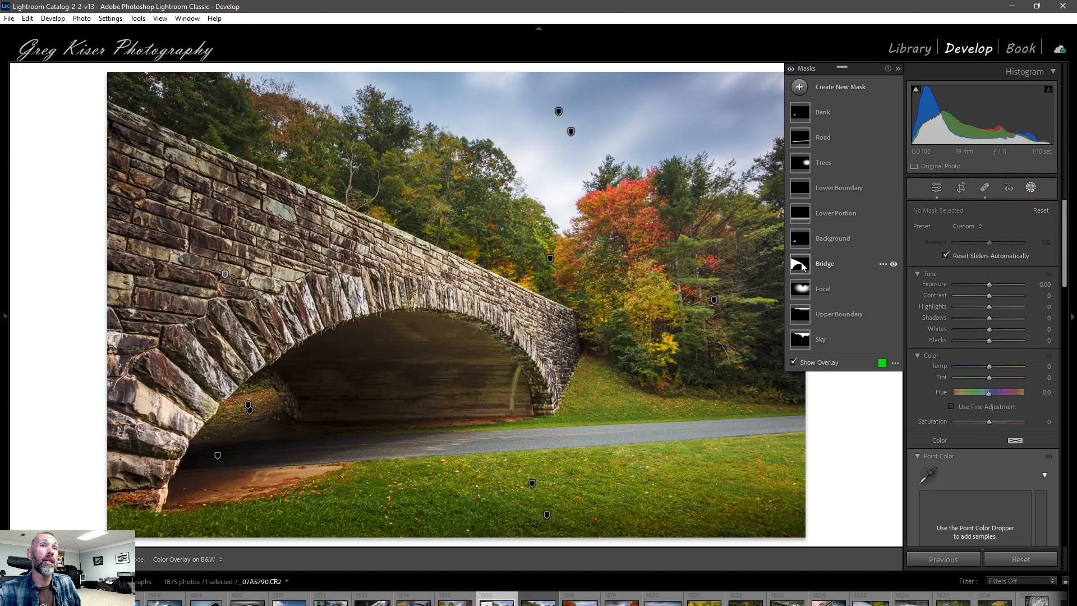
mouse_move(801, 267)
left_click(818, 263)
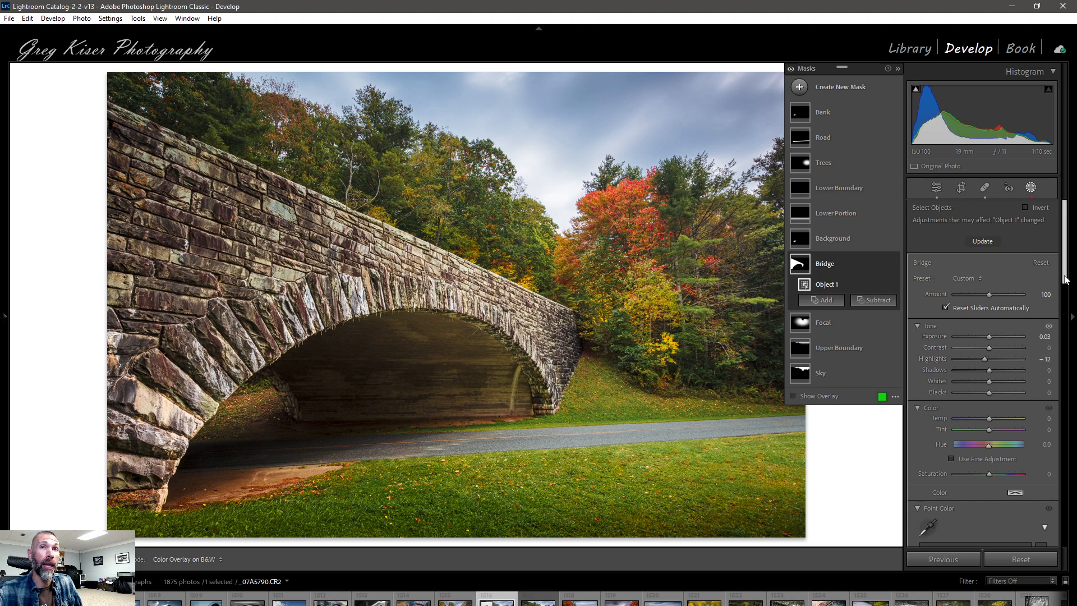
left_click_drag(1064, 278, 1074, 426)
left_click_drag(1065, 387, 1065, 388)
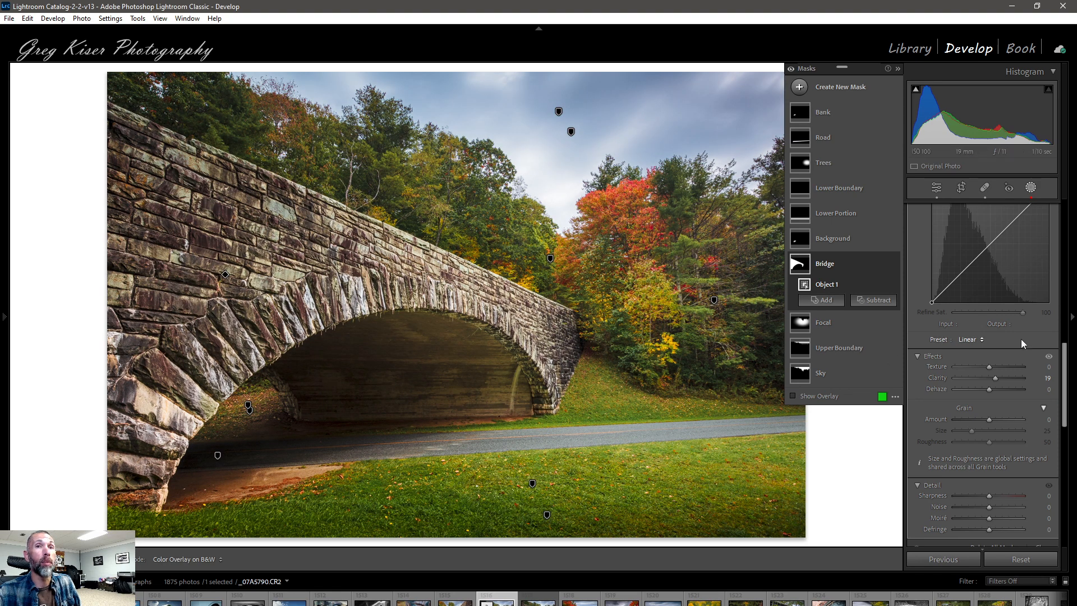
left_click_drag(1065, 370, 1074, 276)
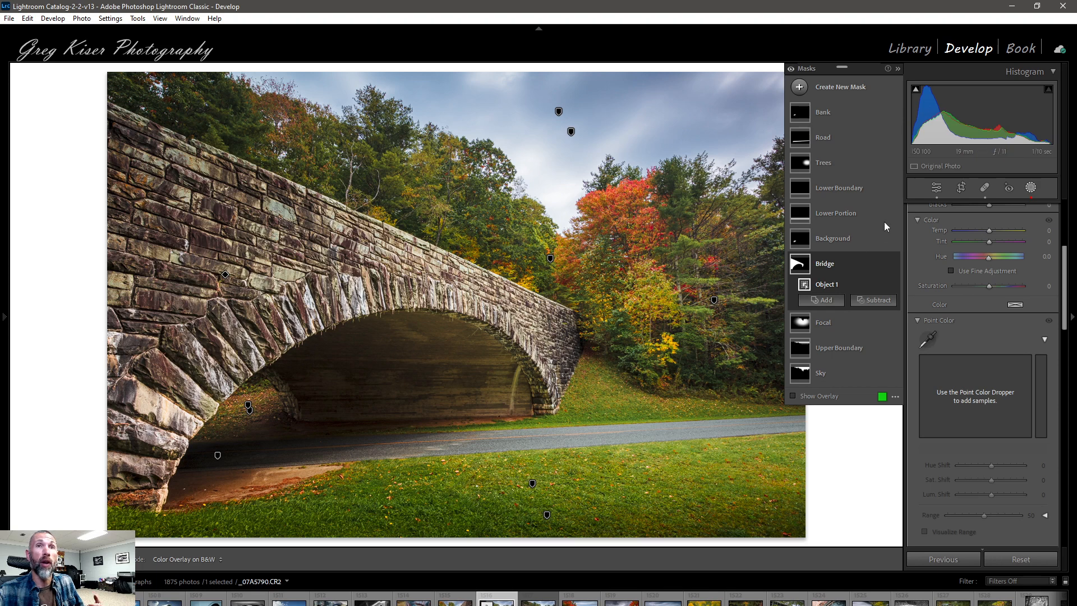
- Leave masking for the global adjustments and compare the finished photo with its unedited Before view
left_click(937, 188)
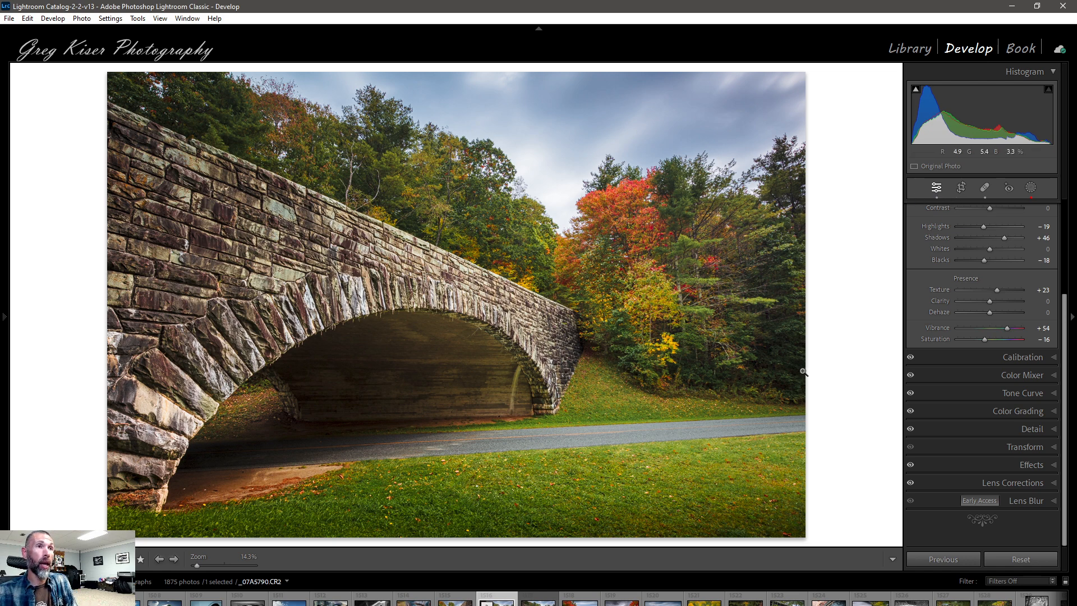
key("backslash")
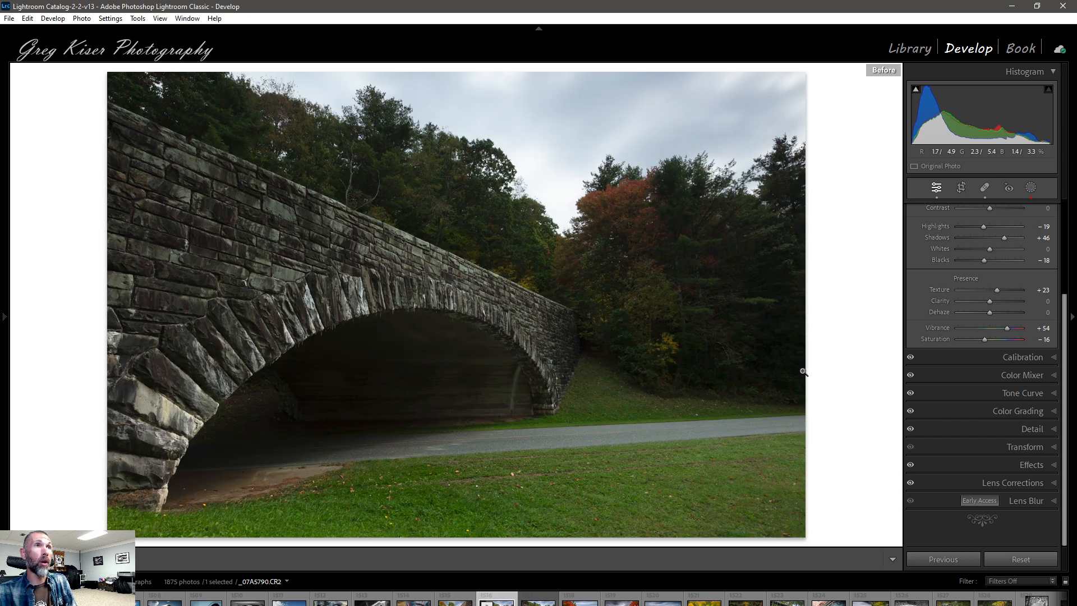
key("backslash")
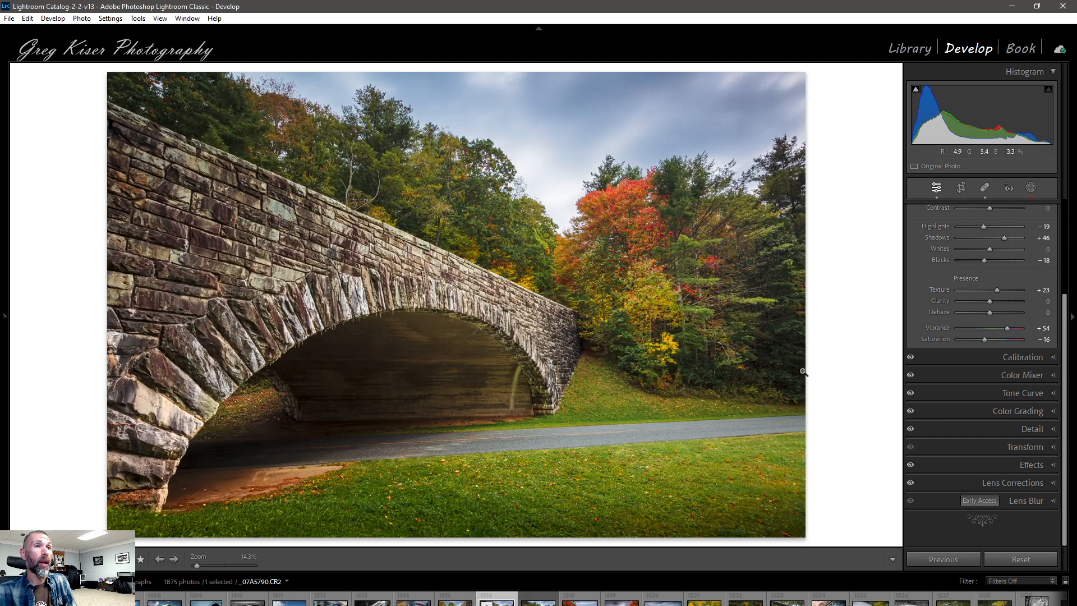